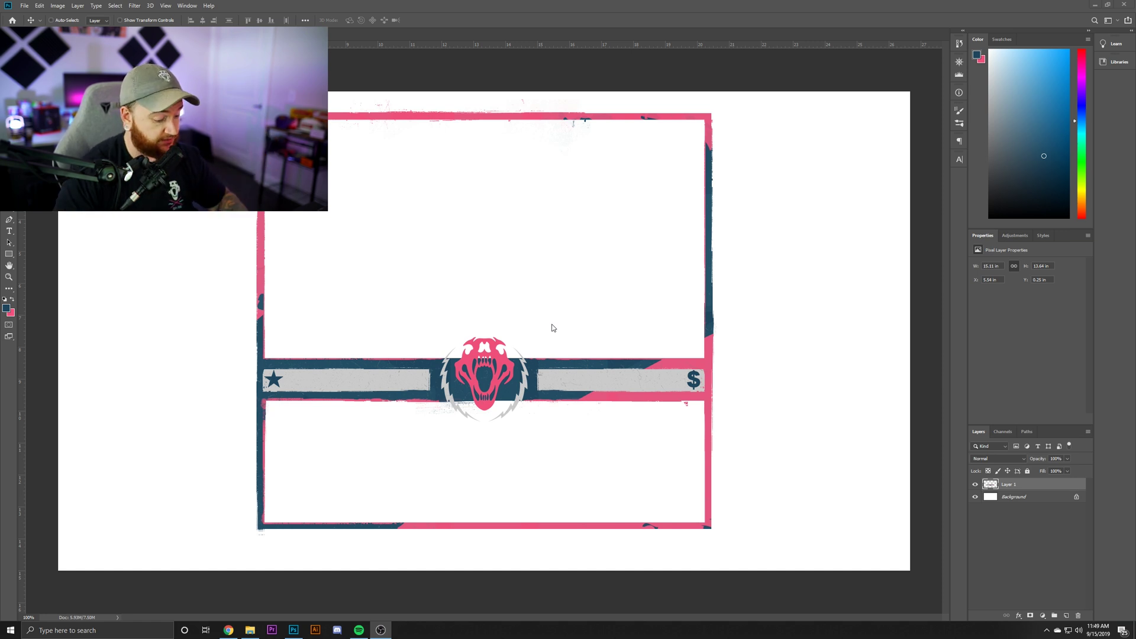
# Step: Hide the finished overlay layer and create a new white document of 1920 × 1080 pixels at 72 pixels/inch
pyautogui.click(773, 537)
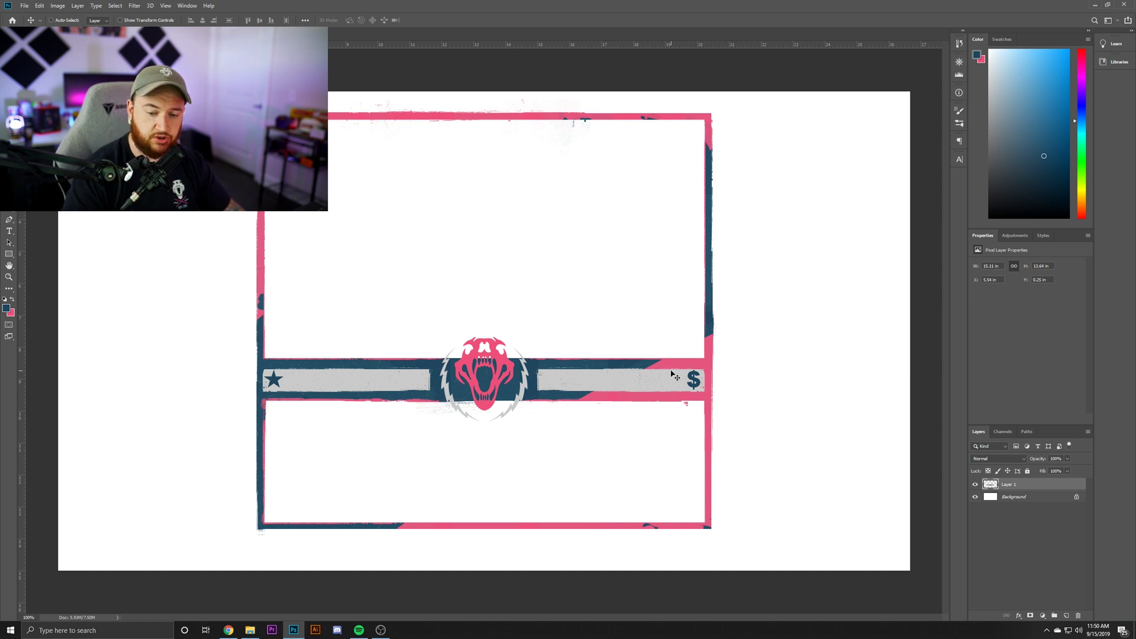
pyautogui.hotkey('ctrl', ',')
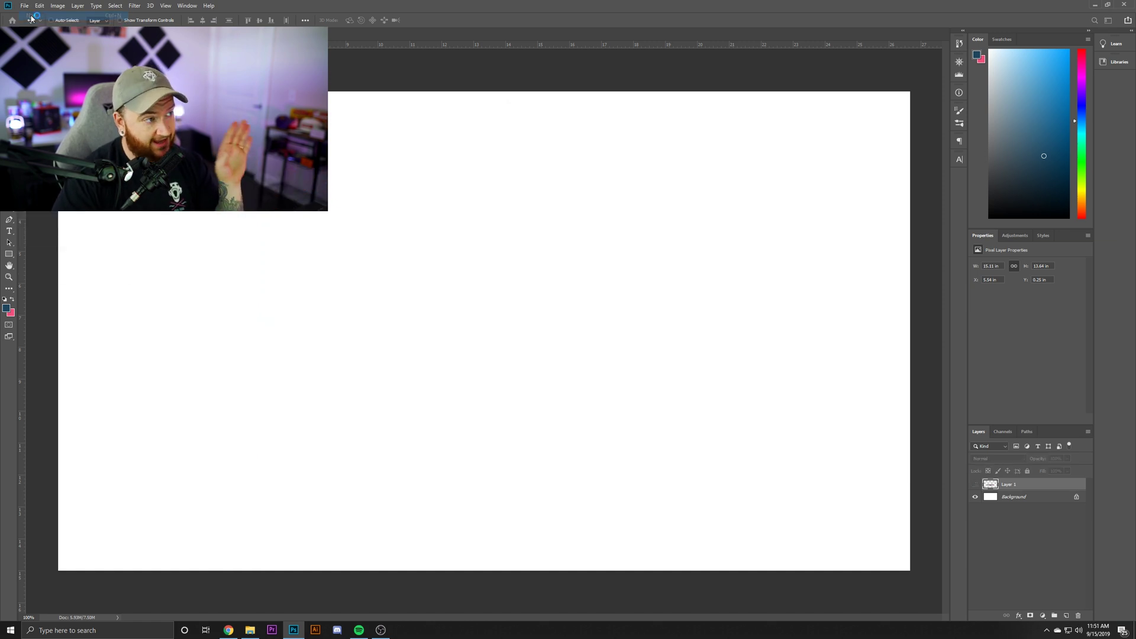
pyautogui.hotkey('ctrl', 'n')
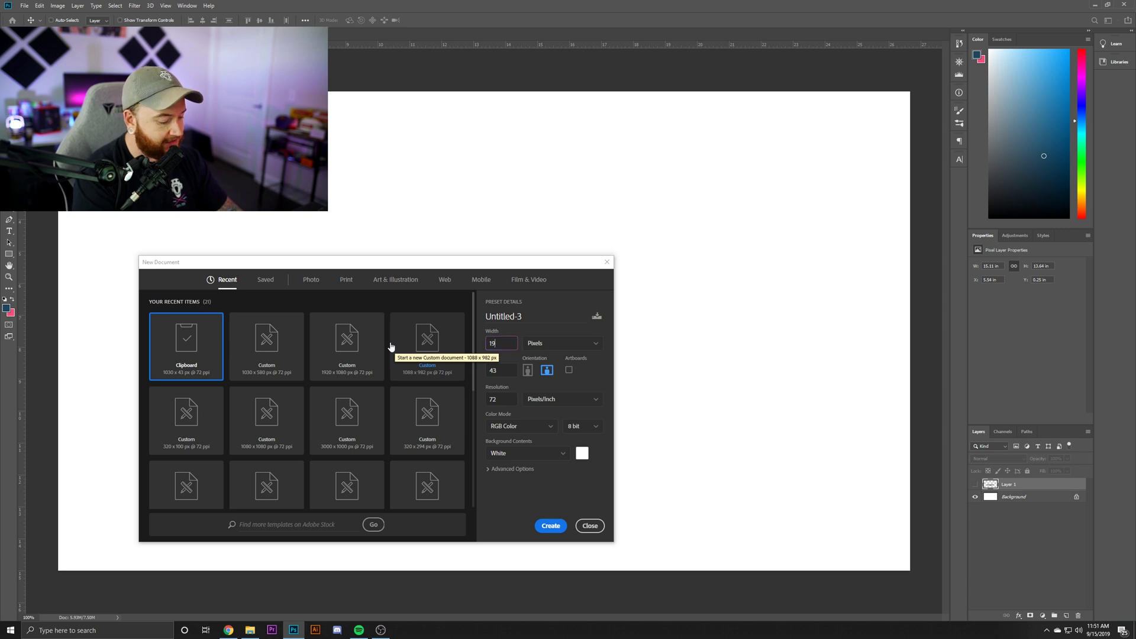
pyautogui.press('Tab')
pyautogui.write('1080')
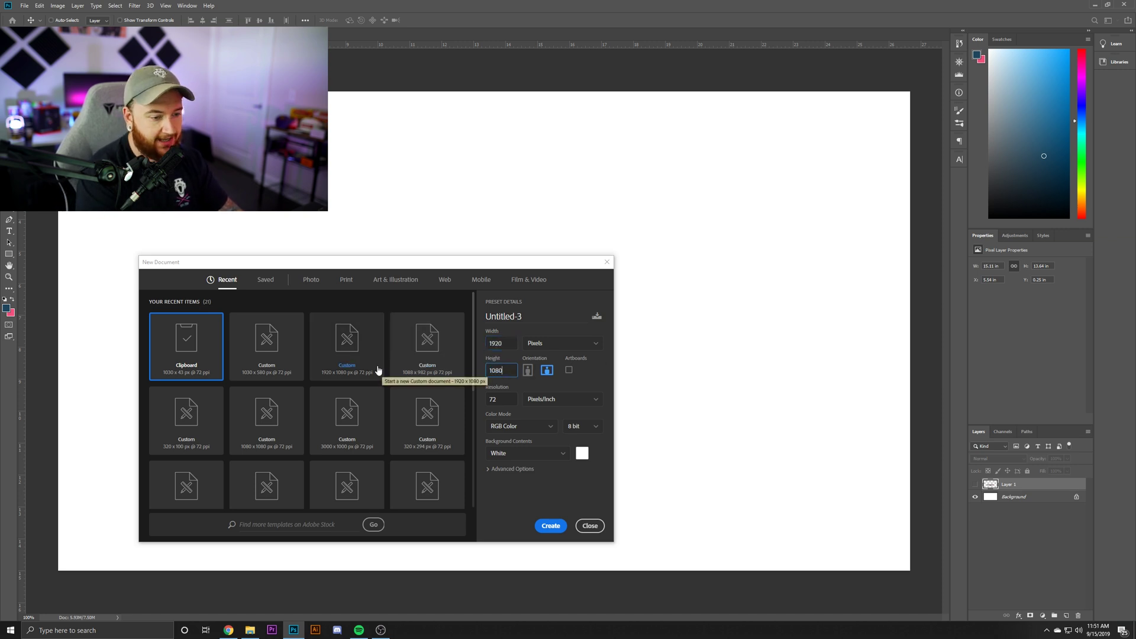
pyautogui.click(546, 525)
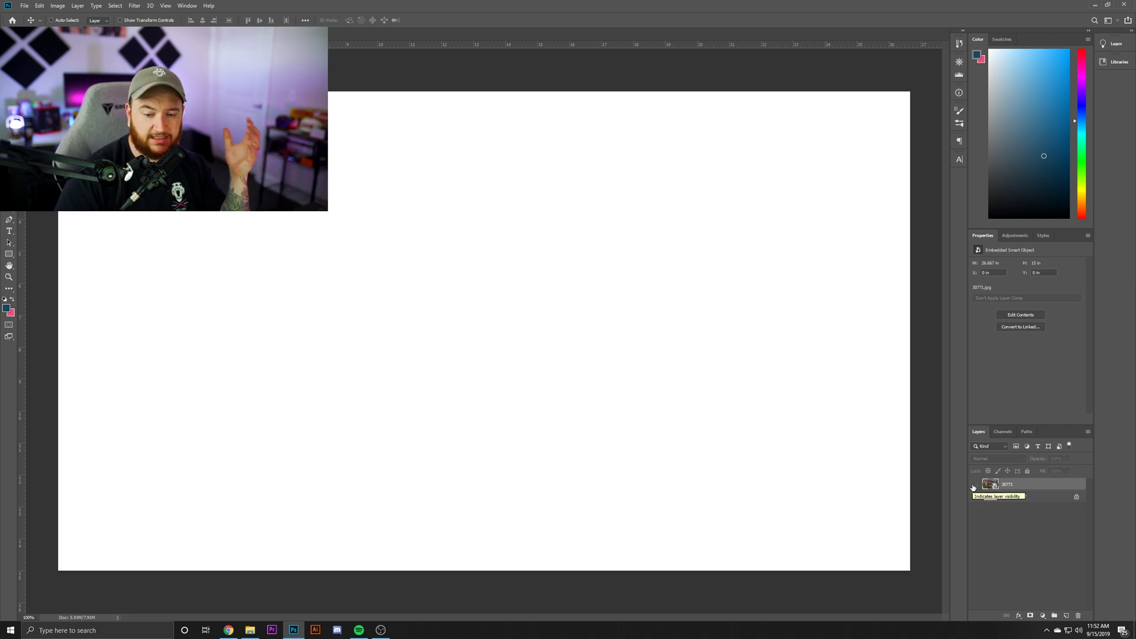
# Step: Show the gameplay screenshot layer and apply Gaussian Blur to it
pyautogui.click(974, 485)
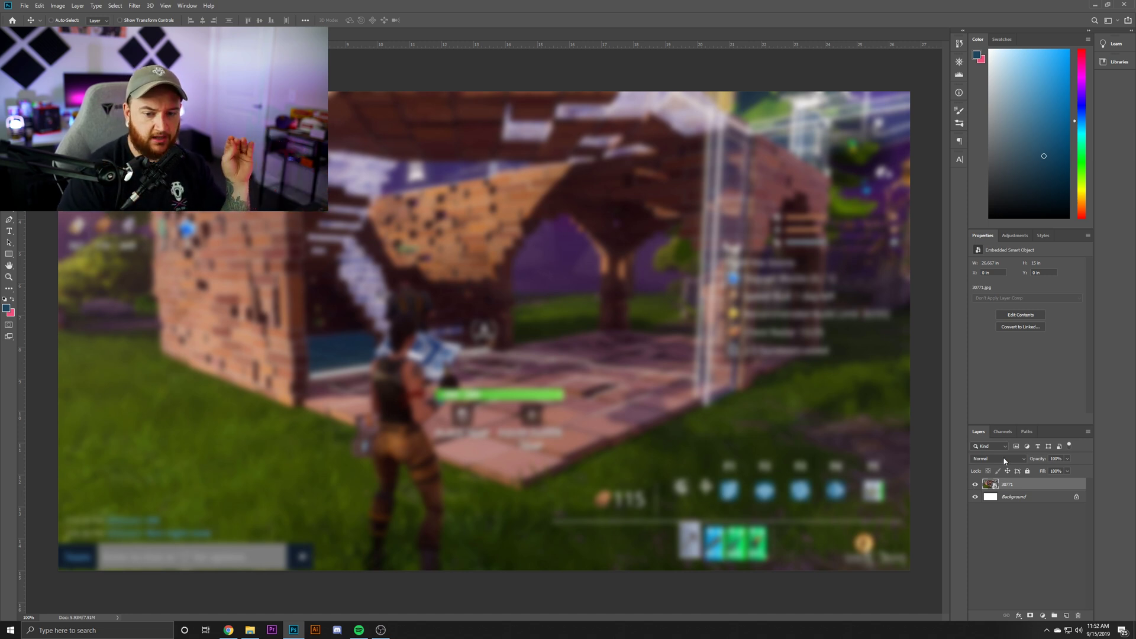
pyautogui.click(134, 5)
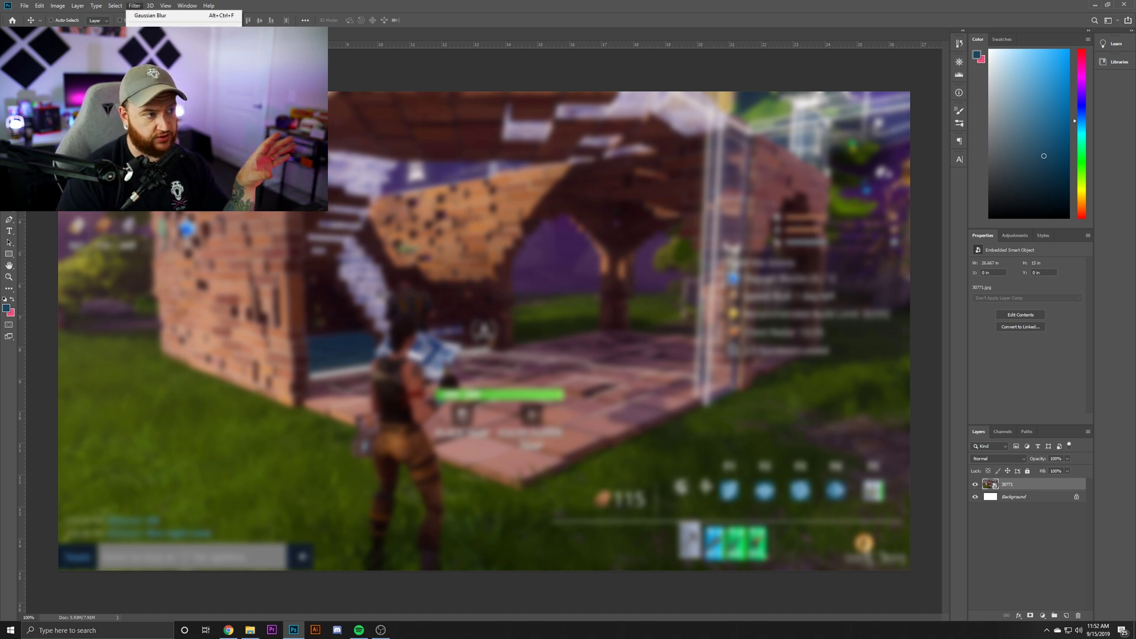
pyautogui.click(152, 15)
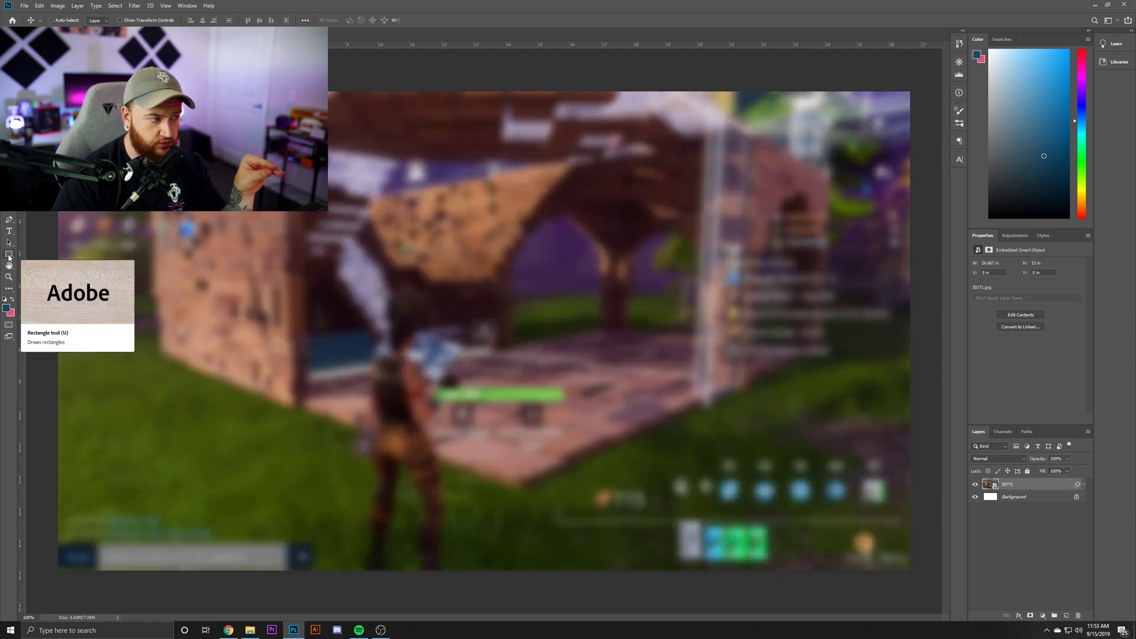
# Step: Create a 1030 × 580 px rectangle and place it horizontally centred near the canvas's upper edge
pyautogui.click(9, 255)
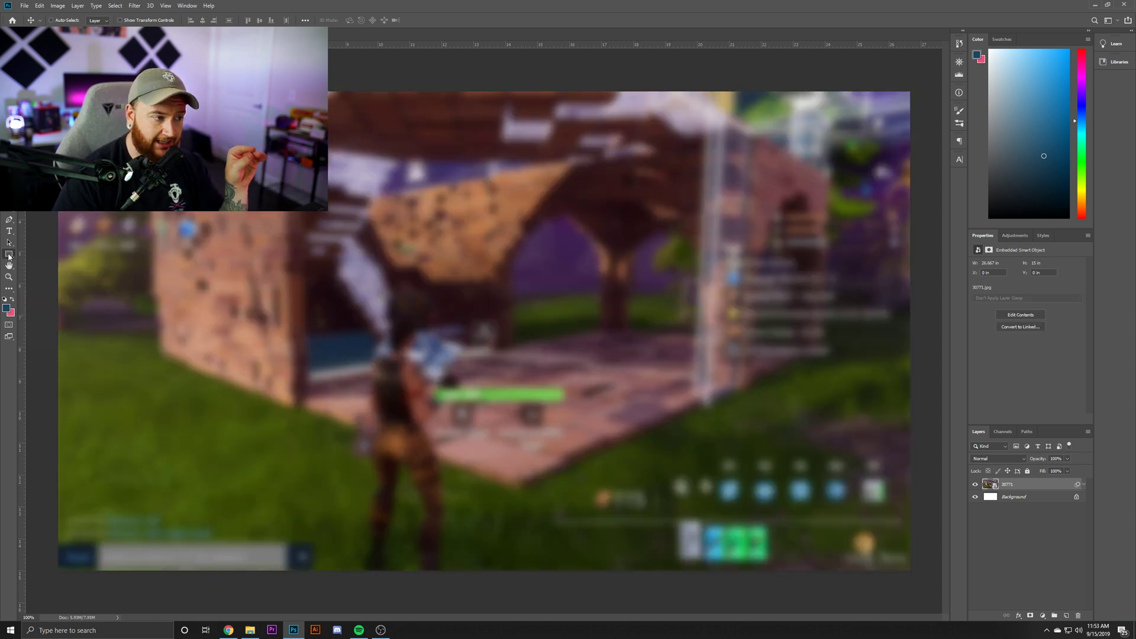
pyautogui.click(285, 288)
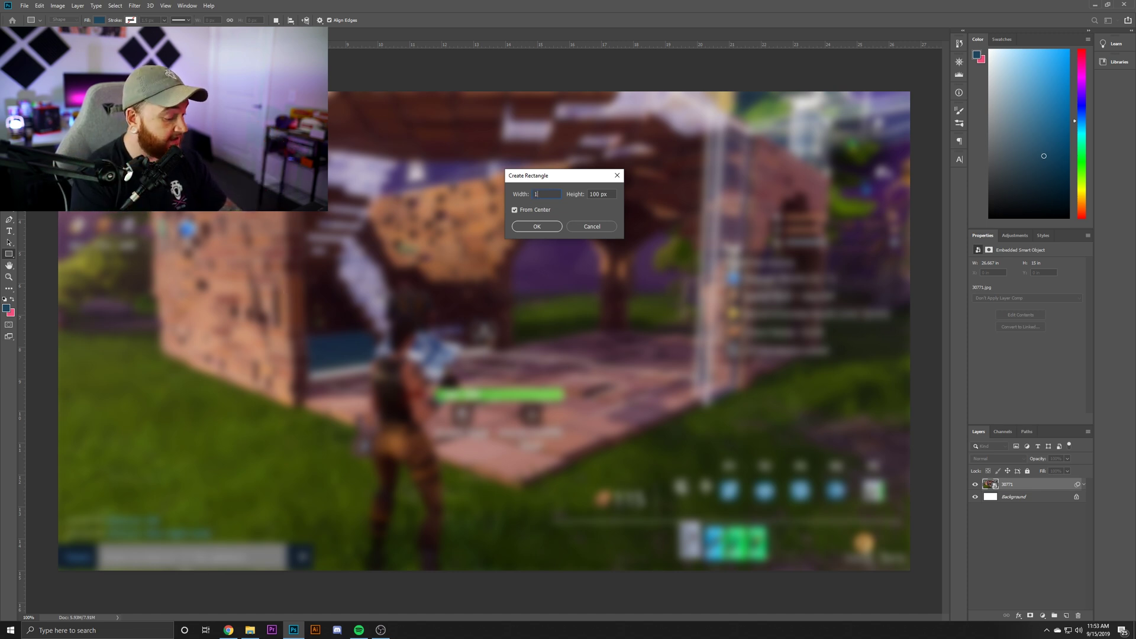
pyautogui.press('Tab')
pyautogui.write('580')
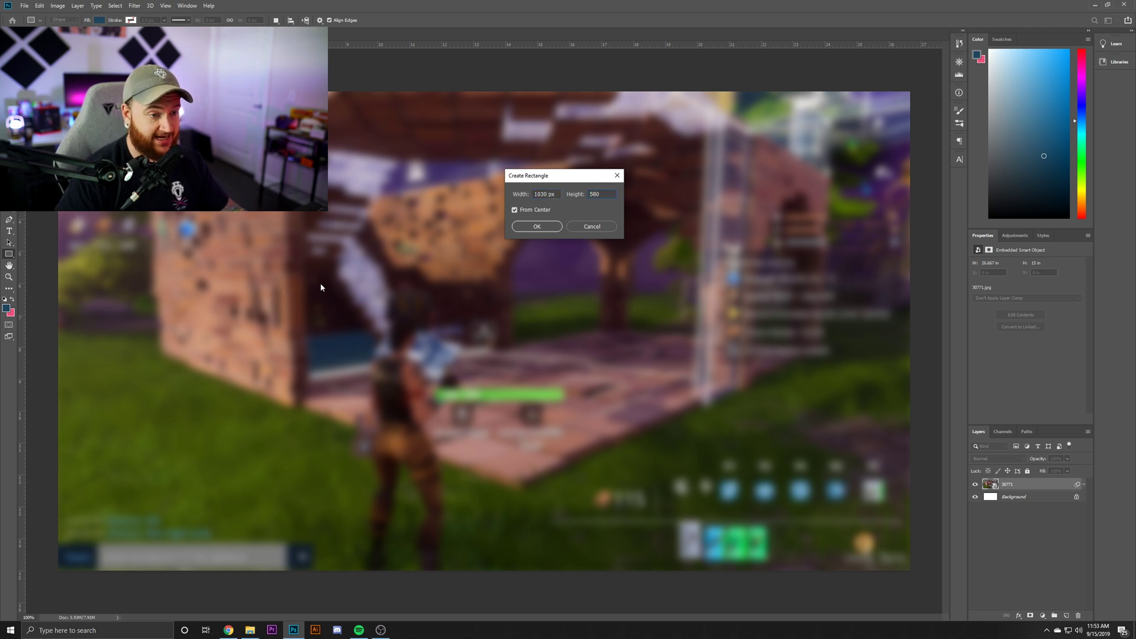
pyautogui.click(524, 229)
pyautogui.press('v')
pyautogui.moveTo(294, 256); pyautogui.dragTo(495, 212)
# Step: Remove the rectangle's fill and give it a dark blue 20 px stroke
pyautogui.press('u')
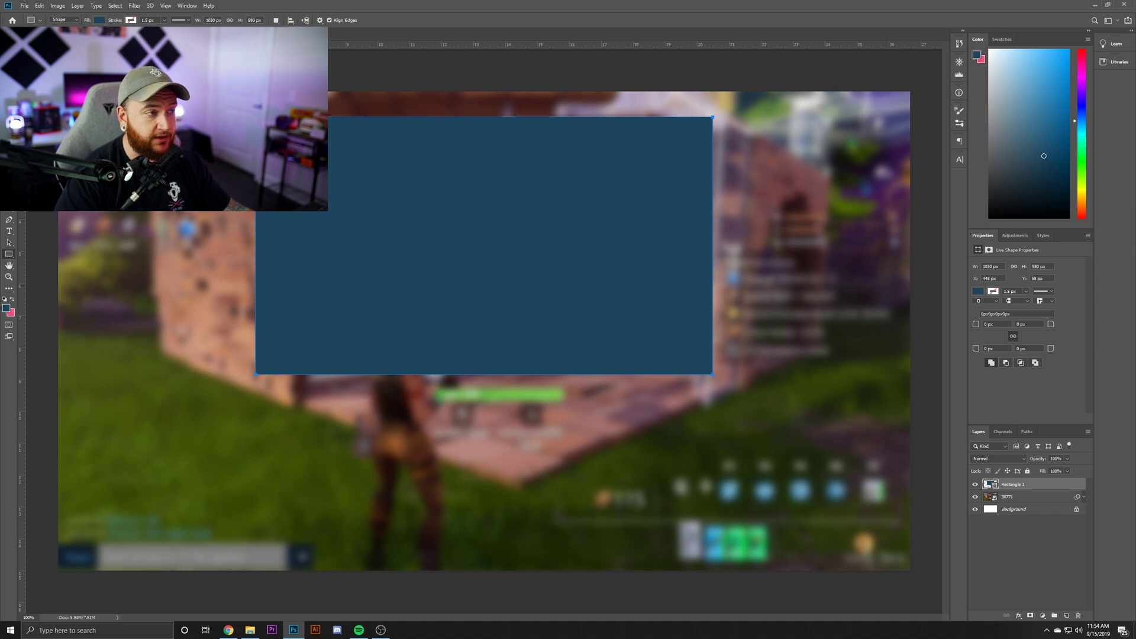
pyautogui.click(99, 21)
pyautogui.click(92, 36)
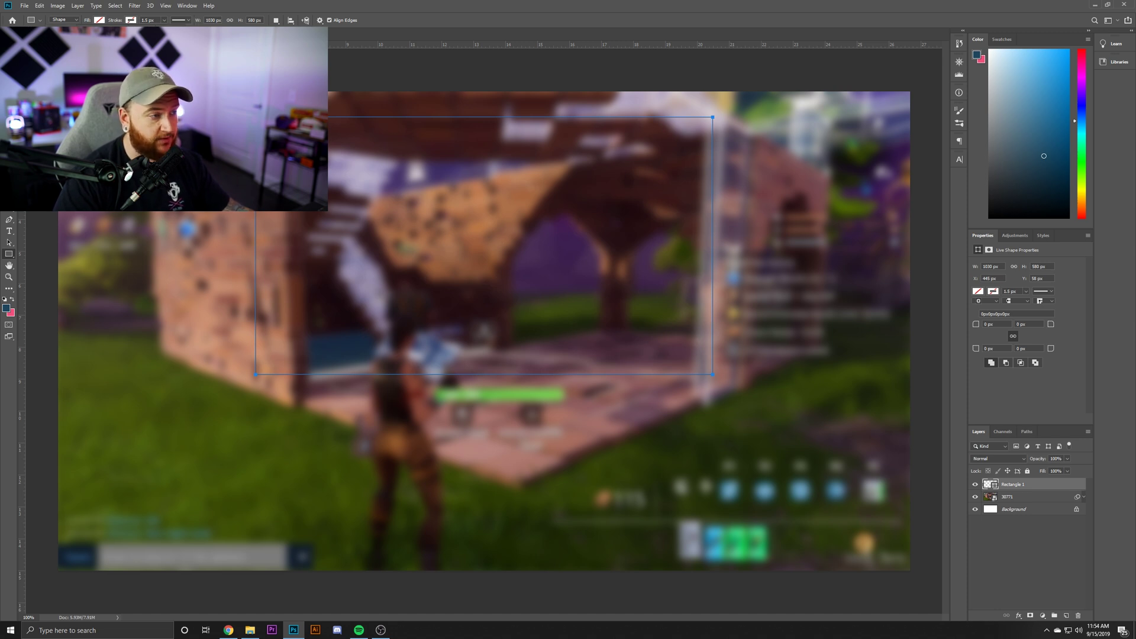
pyautogui.click(151, 20)
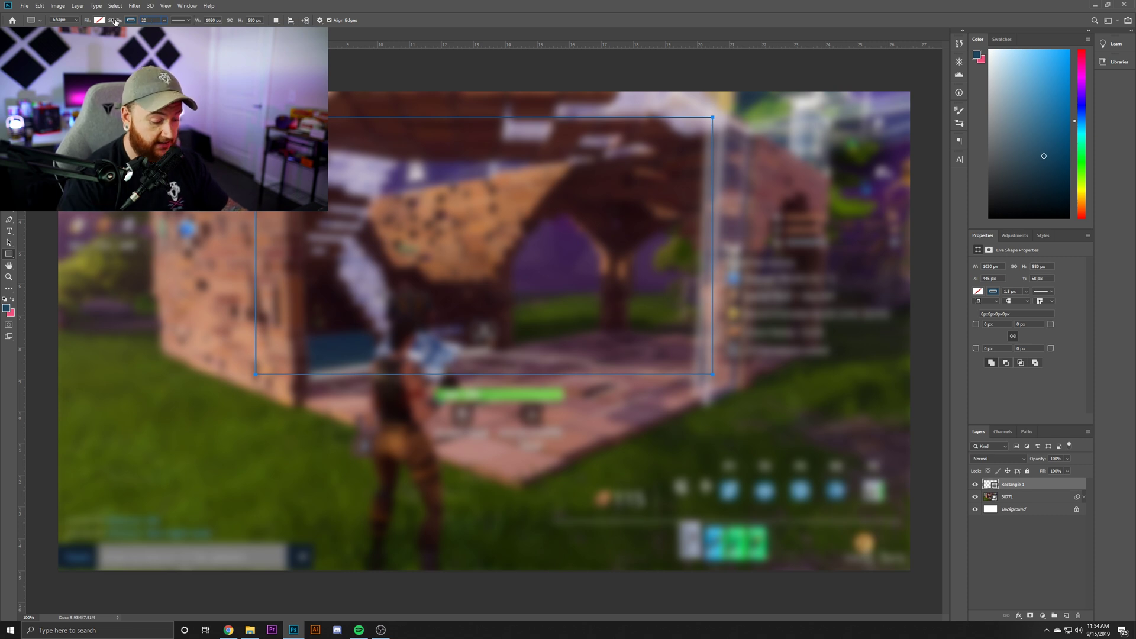
pyautogui.press('Return')
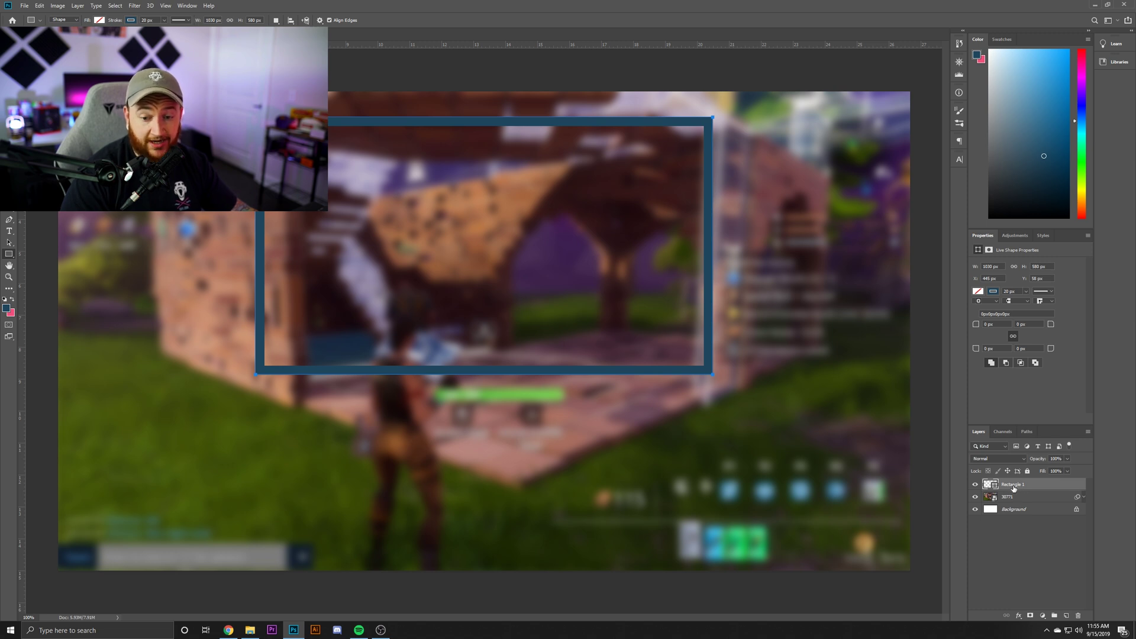
# Step: Rename the outlined rectangle's layer to MAIN FRAME
pyautogui.click(976, 485)
pyautogui.click(976, 485)
pyautogui.doubleClick(1013, 485)
pyautogui.write('MAIN FRAME')
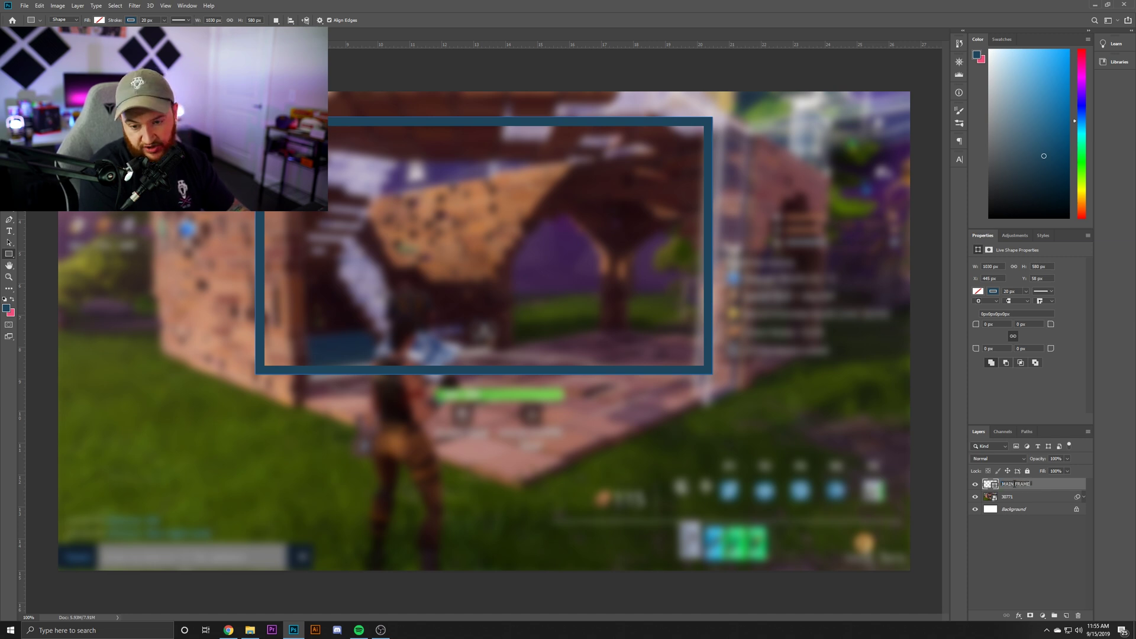
pyautogui.press('Return')
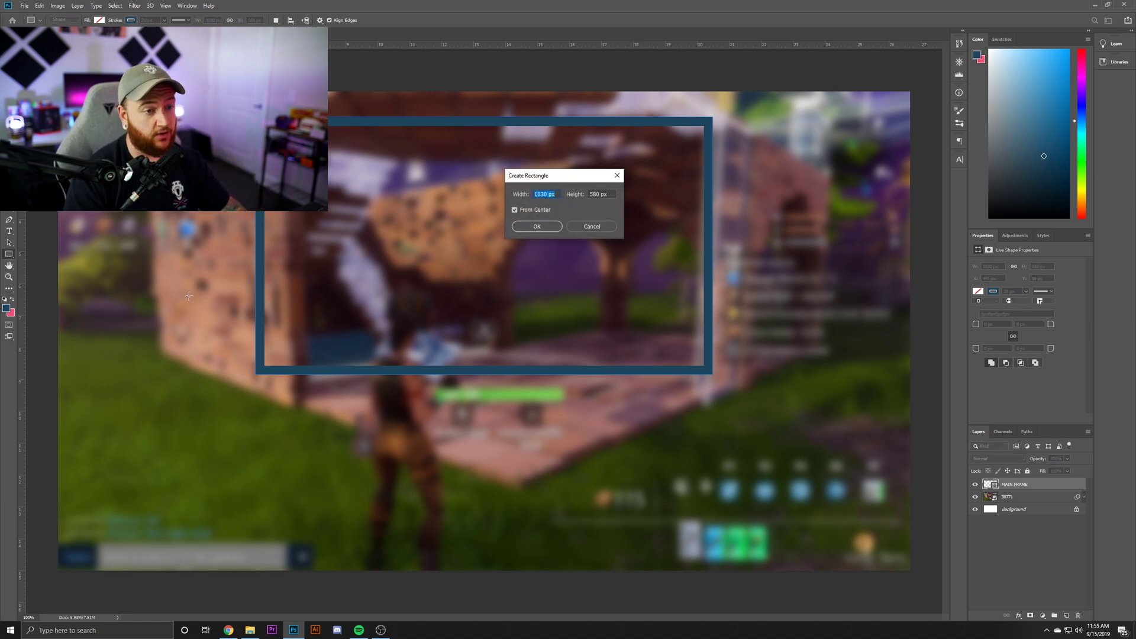
# Step: Create a second outlined rectangle of 1030 × 350 px and align it horizontally below the main frame with a small gap
pyautogui.write('1030')
pyautogui.press('Tab')
pyautogui.write('3')
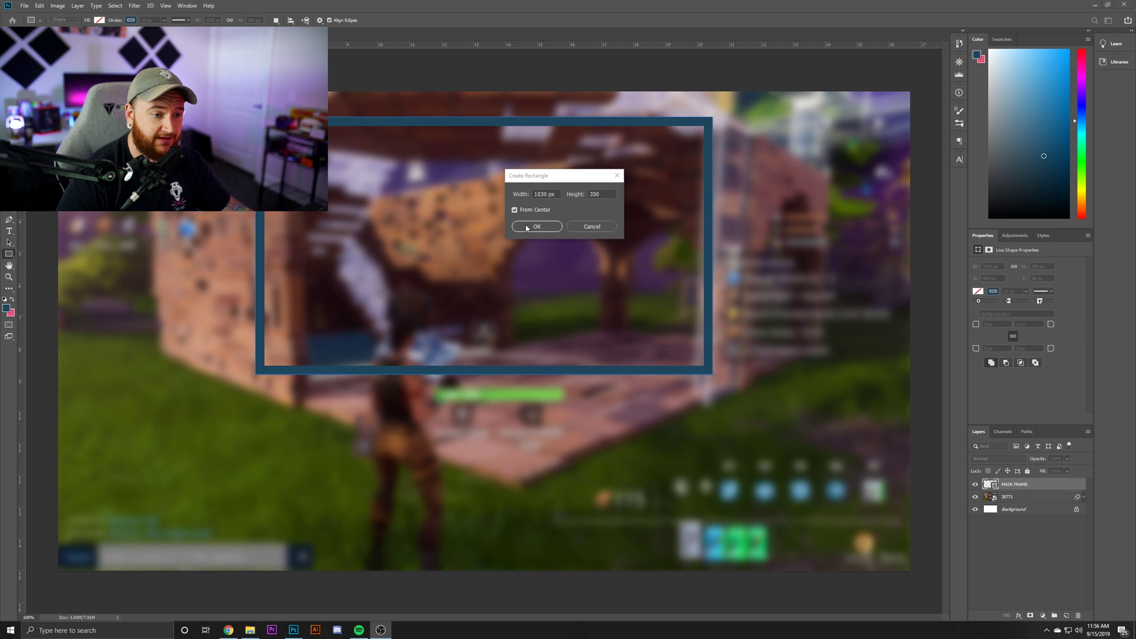
pyautogui.click(527, 228)
pyautogui.press('v')
pyautogui.moveTo(210, 359); pyautogui.dragTo(499, 521)
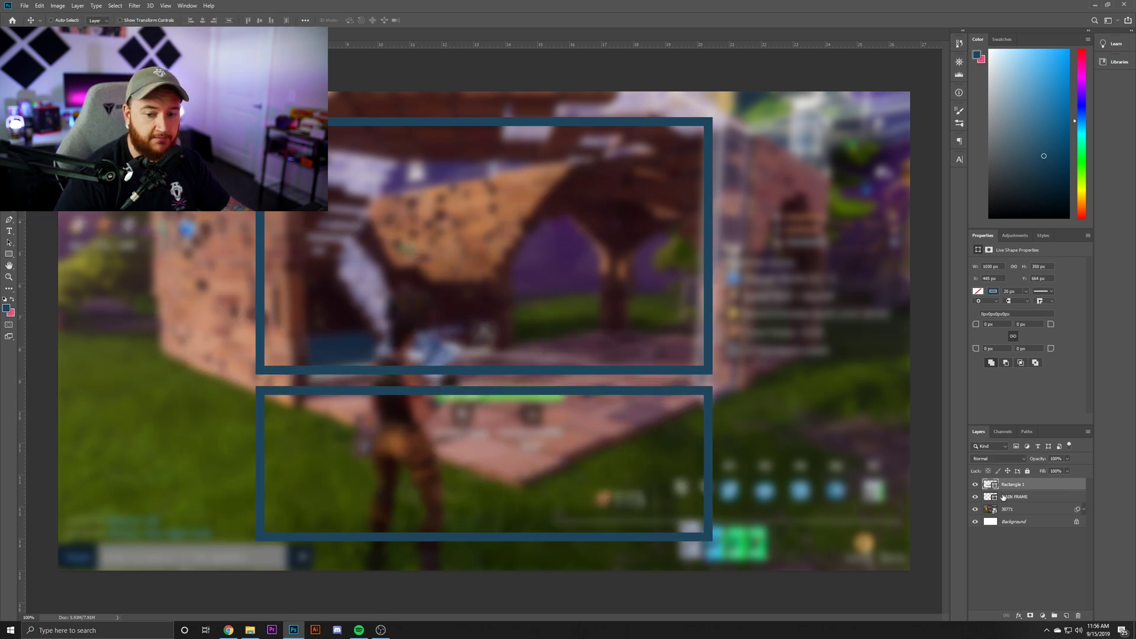
# Step: Rename the lower rectangle's layer to HAND FRAME and place it beneath MAIN FRAME in the layer order
pyautogui.write('HAND FRAME')
pyautogui.press('Return')
pyautogui.moveTo(1039, 484); pyautogui.dragTo(1038, 498)
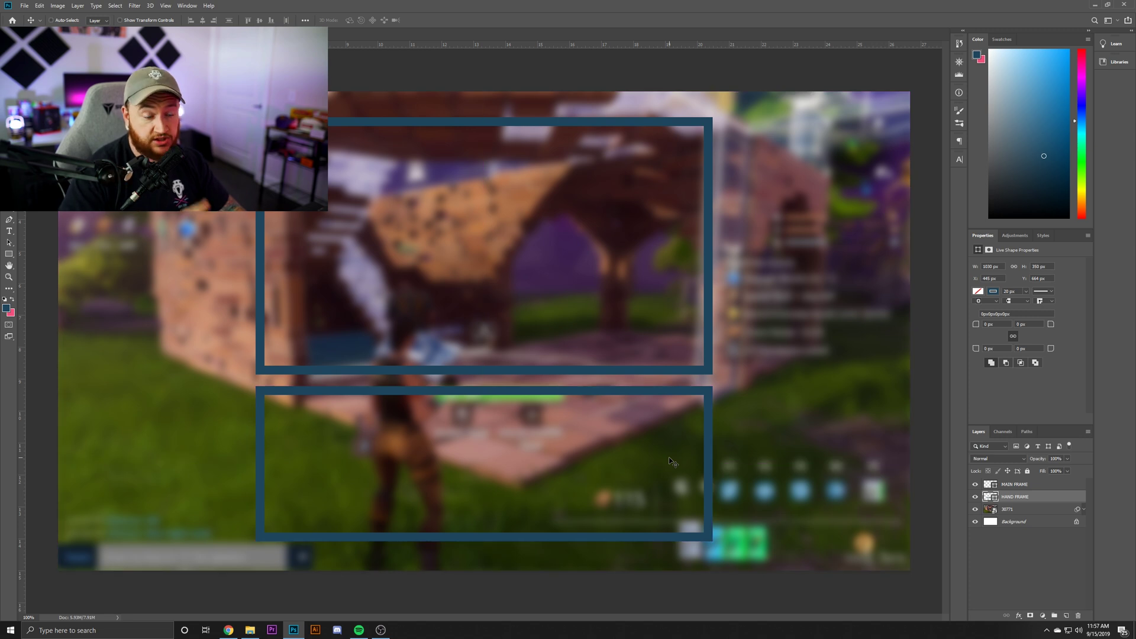
# Step: Try shrinking the hand frame to about 882 × 238 px and tucking it against the main frame's lower edge
pyautogui.hotkey('ctrl', 't')
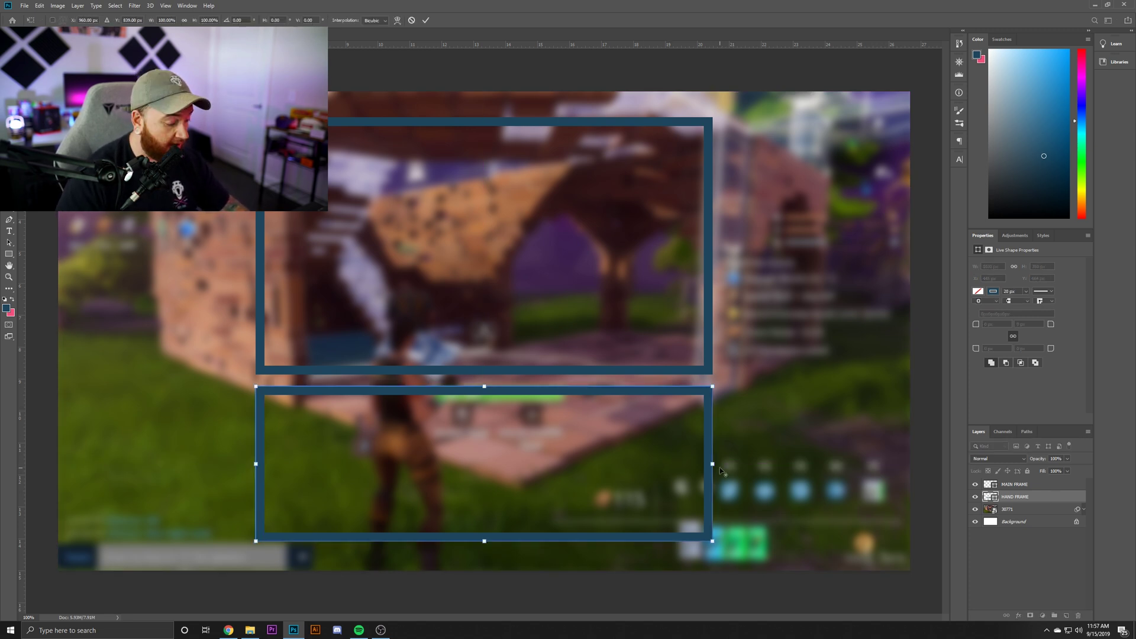
pyautogui.moveTo(713, 464); pyautogui.dragTo(679, 464)
pyautogui.moveTo(483, 542); pyautogui.dragTo(520, 481)
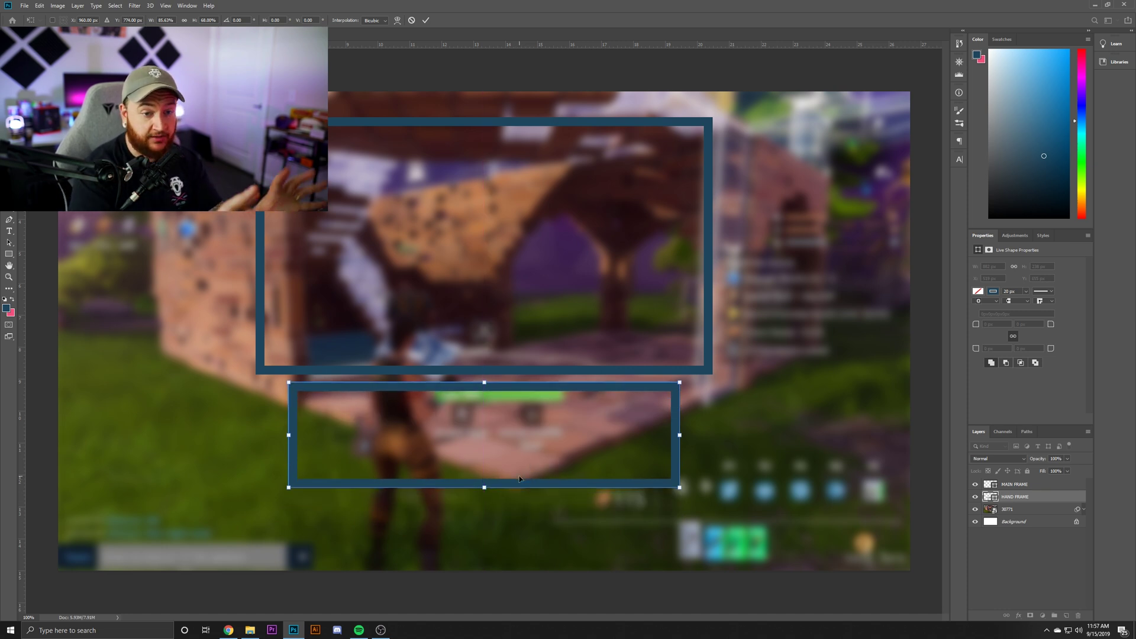
pyautogui.moveTo(519, 480); pyautogui.dragTo(544, 440)
pyautogui.press('Return')
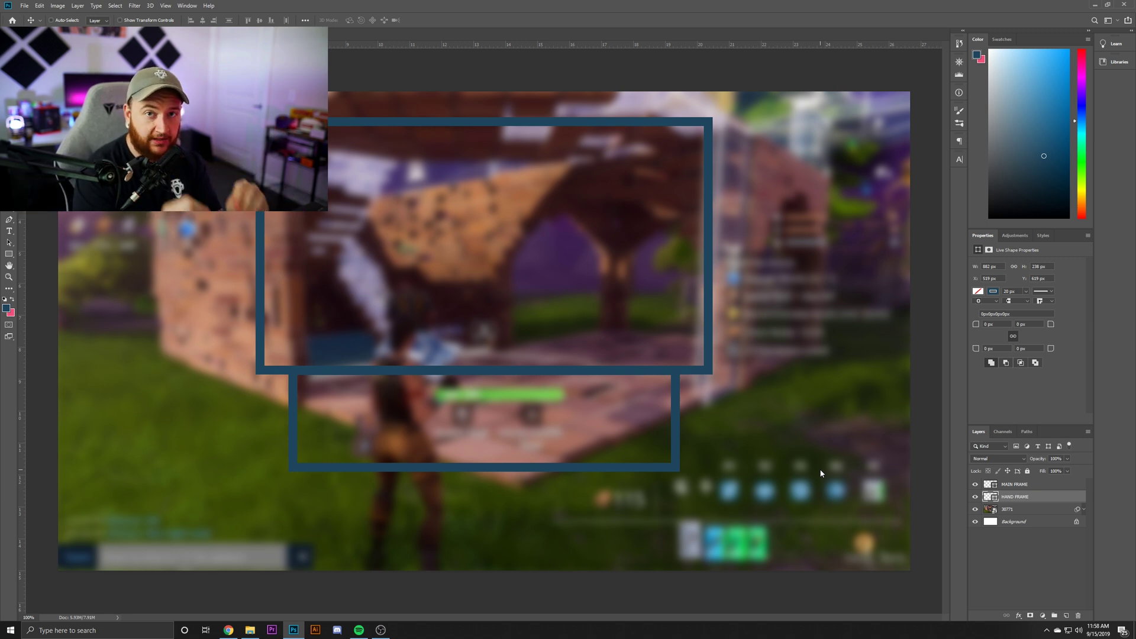
pyautogui.hotkey('ctrl', 'z')
pyautogui.hotkey('ctrl', 'z')
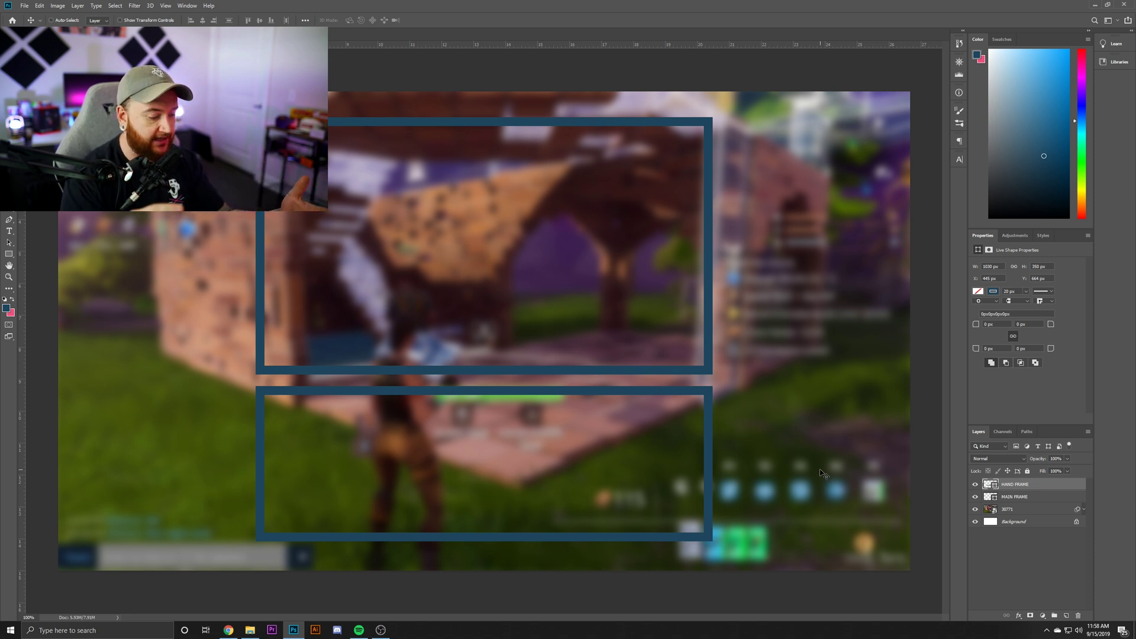
# Step: Create a 1030 × 50 px rectangle to serve as a bar between the frames
pyautogui.click(9, 254)
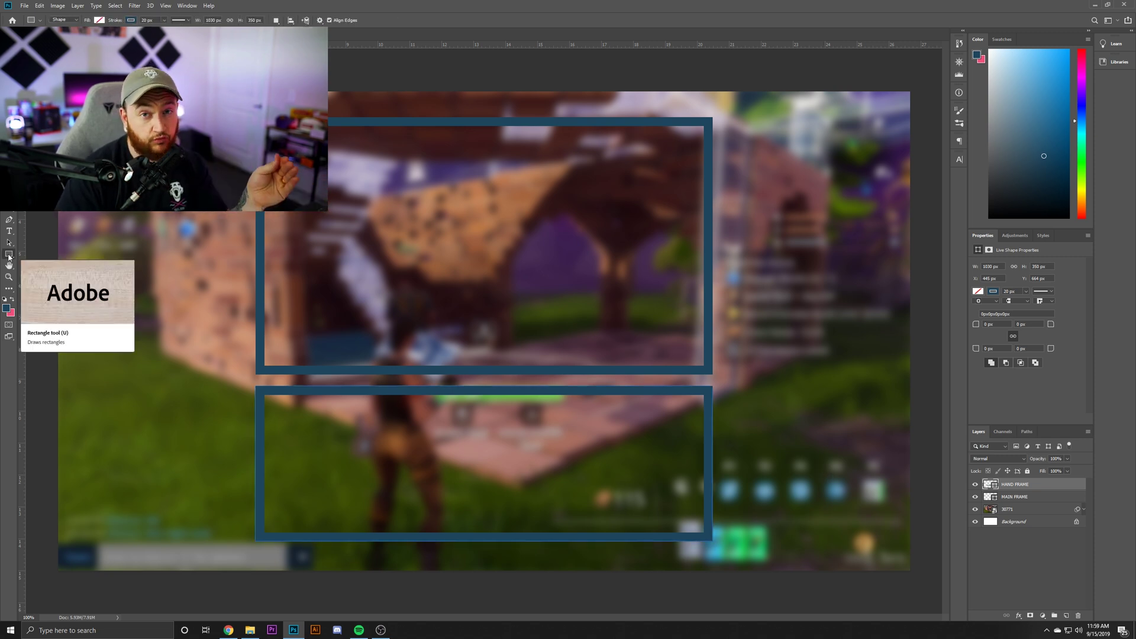
pyautogui.click(234, 267)
pyautogui.write('10')
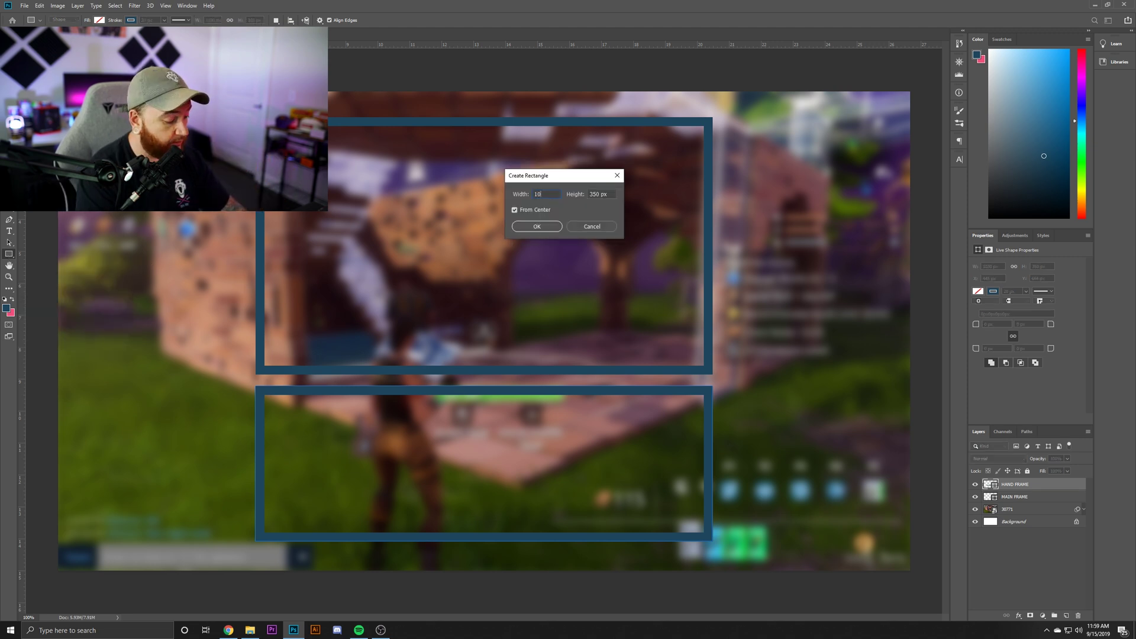
pyautogui.write('50')
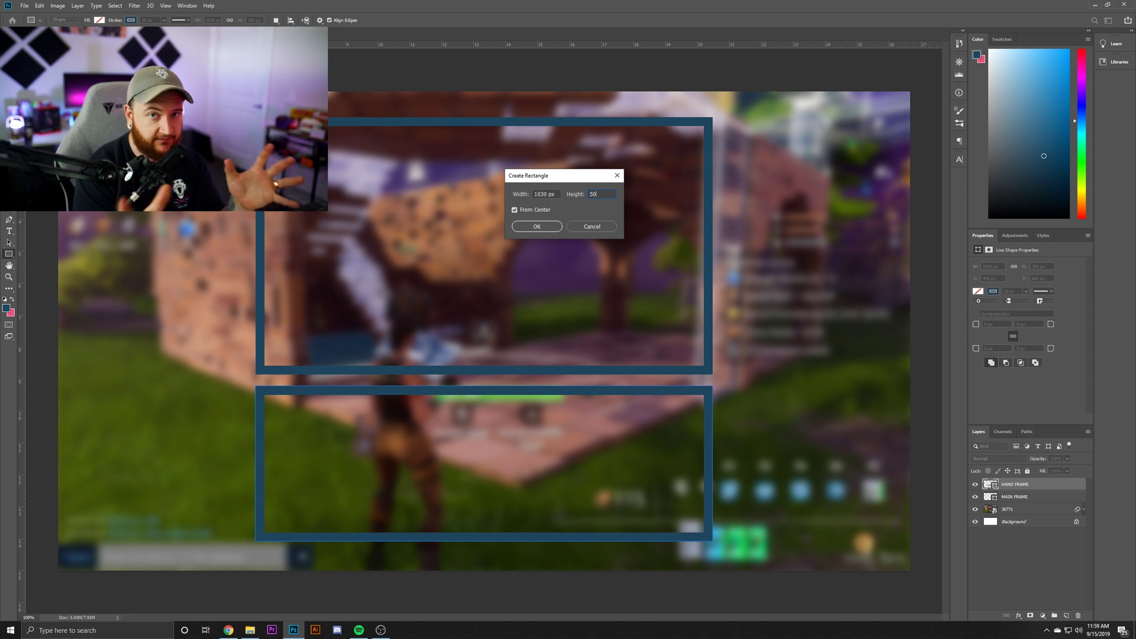
pyautogui.press('Return')
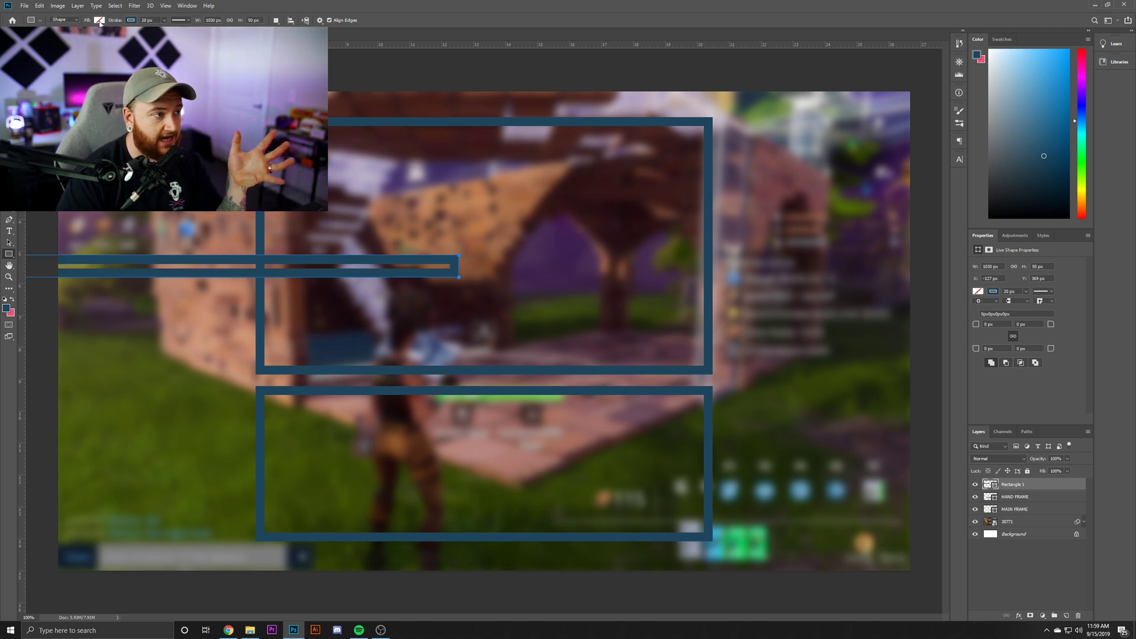
# Step: Fill the bar with the dark blue foreground colour, without a stroke, and position it over the gap between the two frames
pyautogui.hotkey('alt', 'BackSpace')
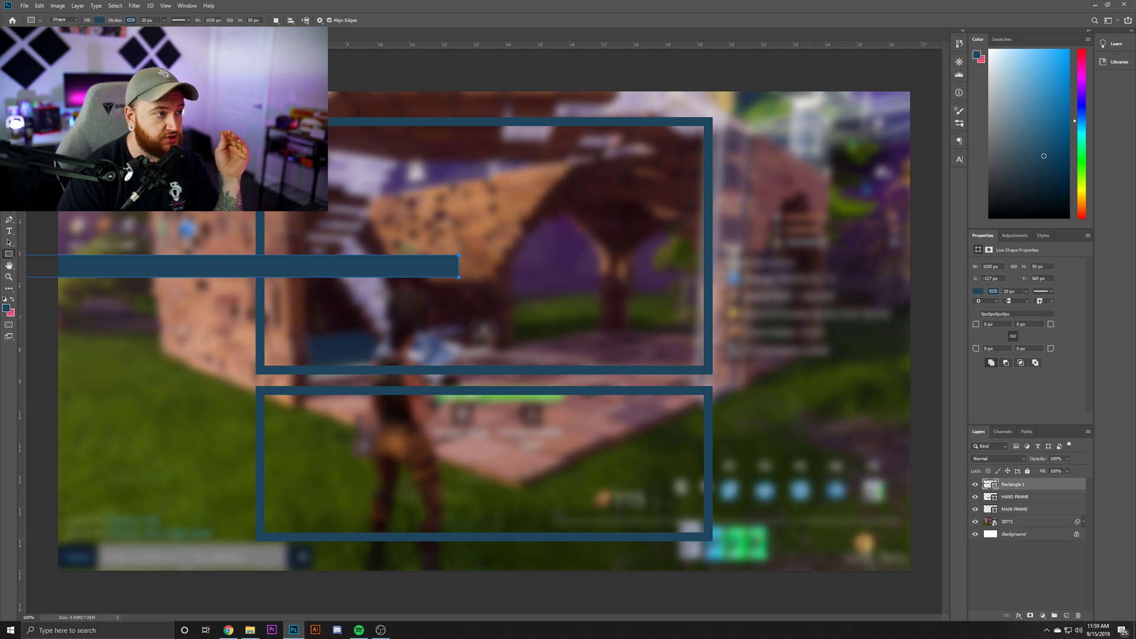
pyautogui.press('v')
pyautogui.moveTo(238, 262); pyautogui.dragTo(435, 375)
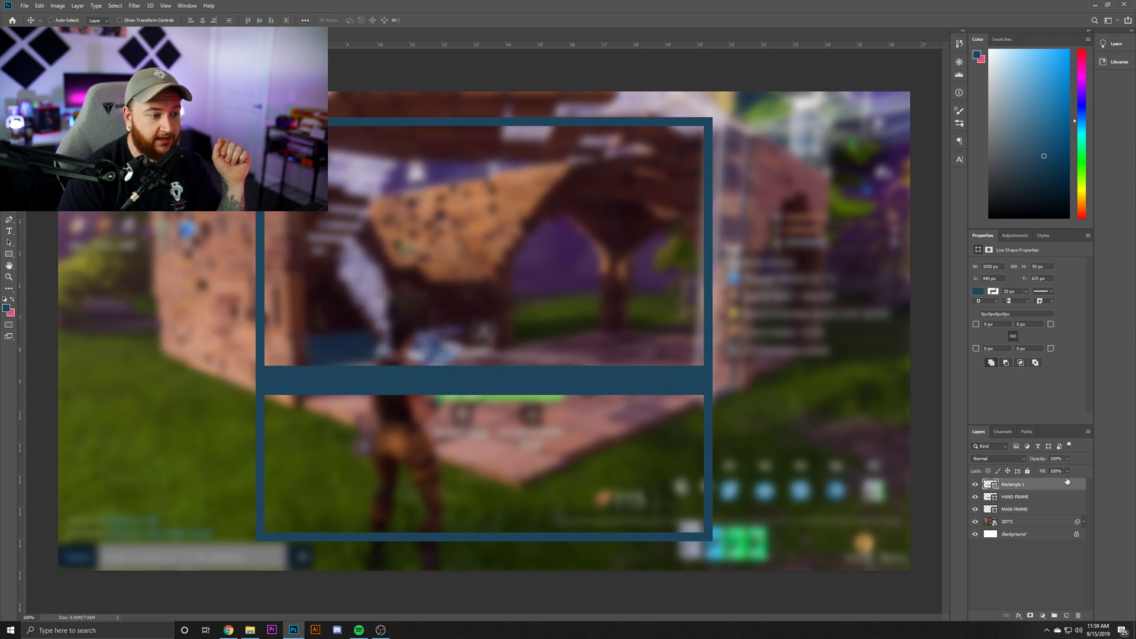
# Step: Rename the bar's layer to INFO BAR and arrange the layers with MAIN FRAME above INFO BAR and HAND FRAME beneath it
pyautogui.doubleClick(1012, 484)
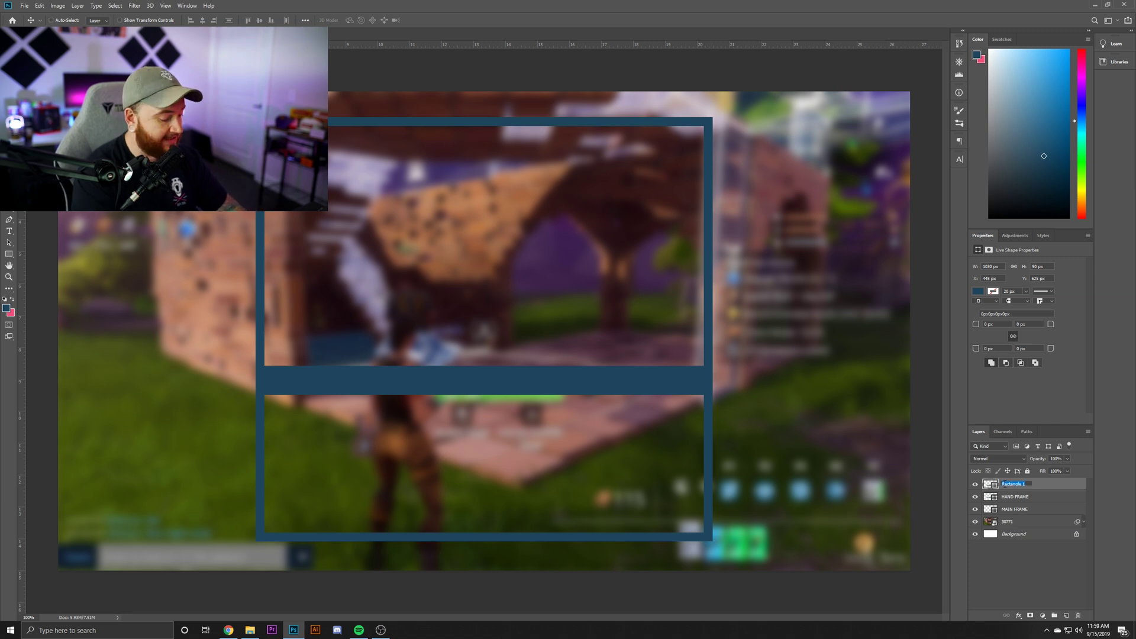
pyautogui.write('INFO BA')
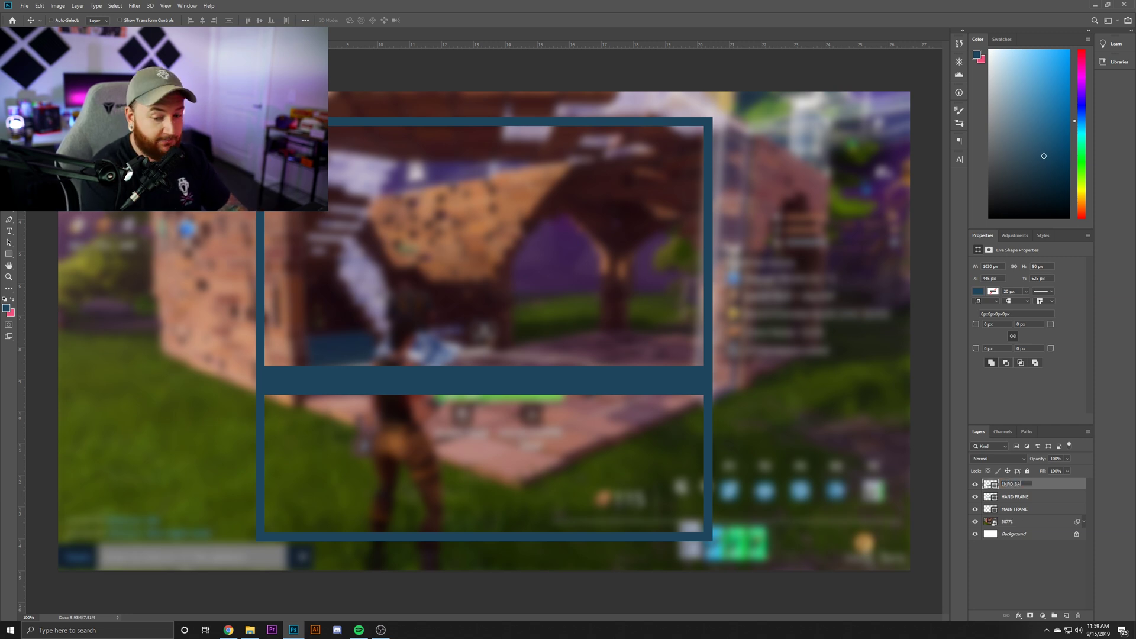
pyautogui.write('R')
pyautogui.press('Return')
pyautogui.moveTo(1027, 487); pyautogui.dragTo(1013, 512)
# Step: Reposition the info bar, hand frame and main frame vertically so the frames' facing edges overlap the info bar
pyautogui.moveTo(561, 359)
pyautogui.mouseDown()
pyautogui.moveTo(561, 344)
pyautogui.moveTo(561, 366)
pyautogui.moveTo(548, 356)
pyautogui.mouseUp()
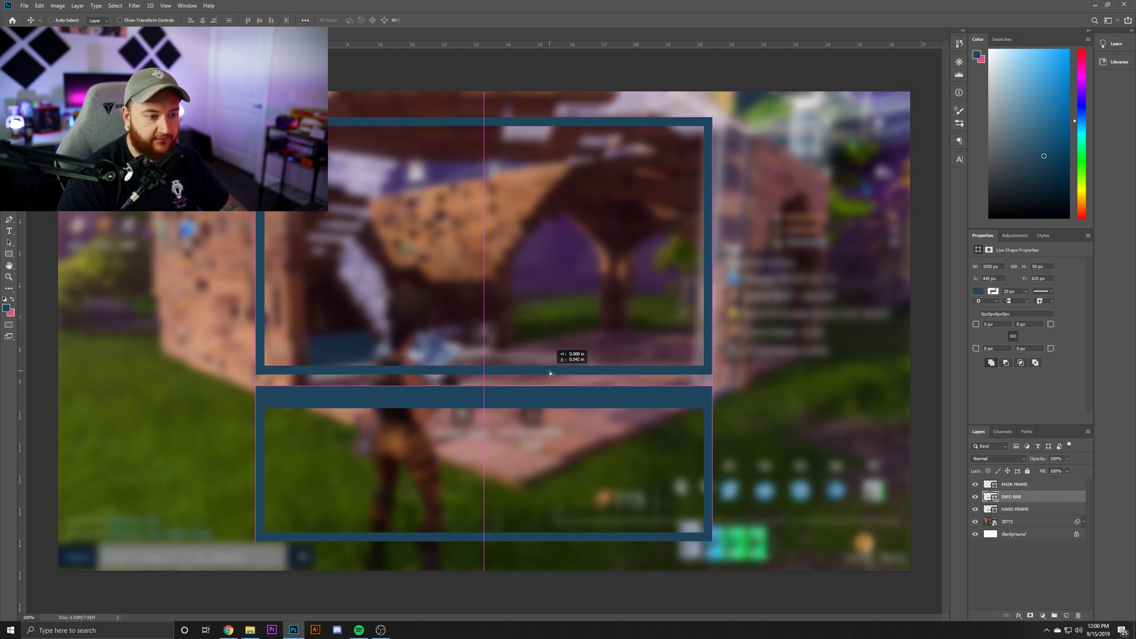
pyautogui.moveTo(560, 394)
pyautogui.mouseDown()
pyautogui.moveTo(558, 381)
pyautogui.moveTo(560, 423)
pyautogui.moveTo(561, 410)
pyautogui.mouseUp()
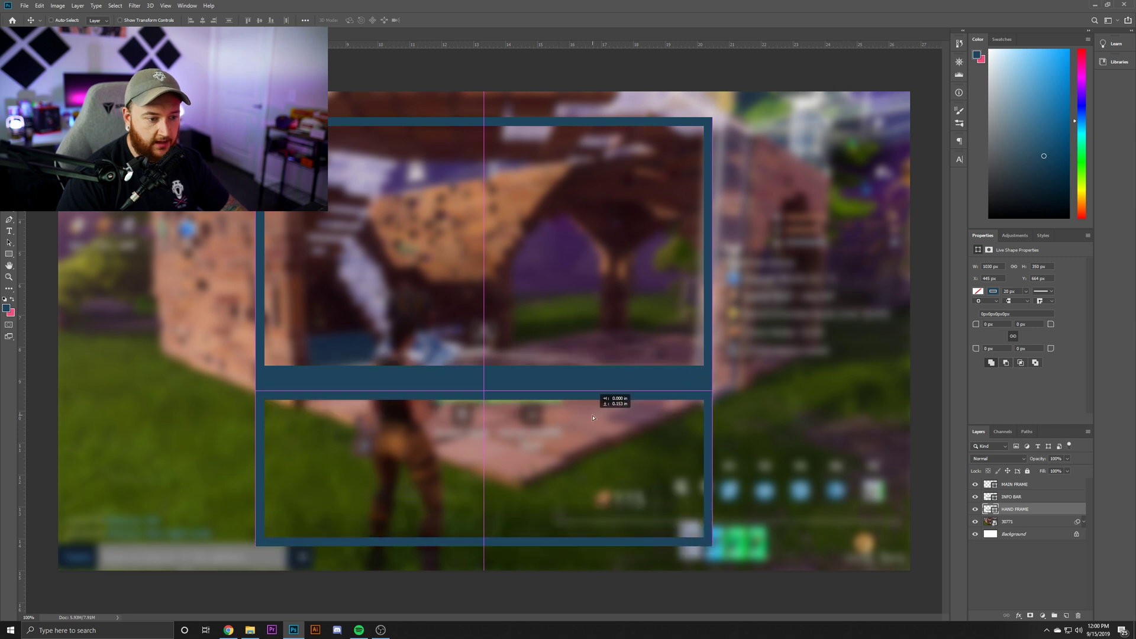
pyautogui.click(1014, 484)
pyautogui.moveTo(734, 412); pyautogui.dragTo(788, 390)
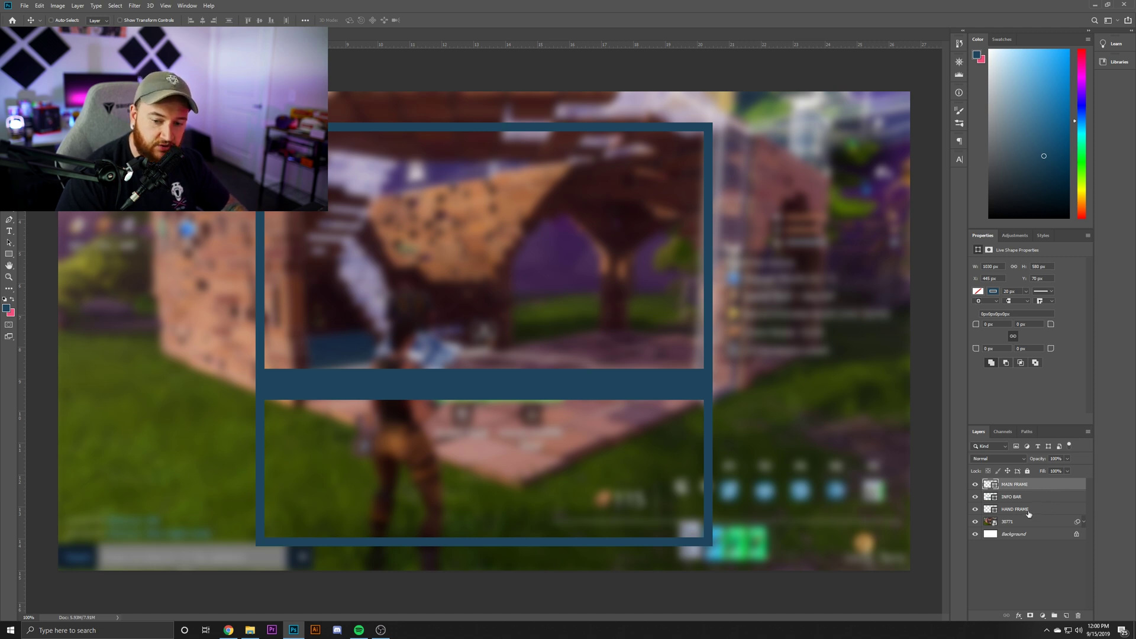
# Step: Group the MAIN FRAME, INFO BAR and HAND FRAME layers and name the group CAM SETUP
pyautogui.keyDown('ctrl'); pyautogui.click(1038, 487); pyautogui.keyUp('ctrl')
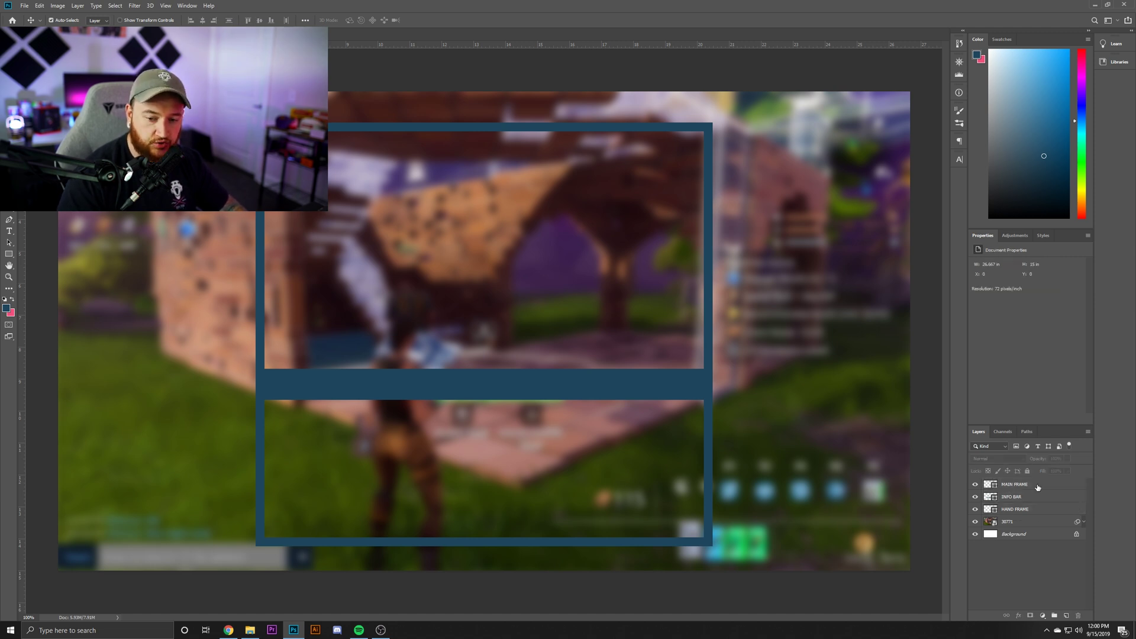
pyautogui.keyDown('ctrl'); pyautogui.click(1038, 486); pyautogui.keyUp('ctrl')
pyautogui.keyDown('ctrl'); pyautogui.click(1034, 497); pyautogui.keyUp('ctrl')
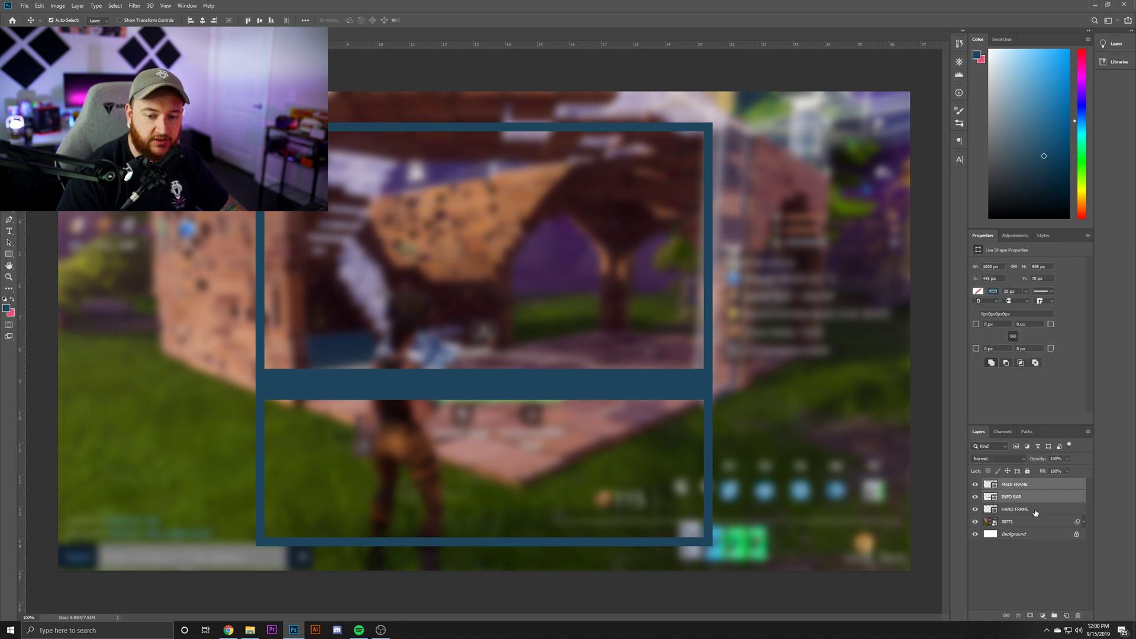
pyautogui.keyDown('ctrl'); pyautogui.click(1030, 510); pyautogui.keyUp('ctrl')
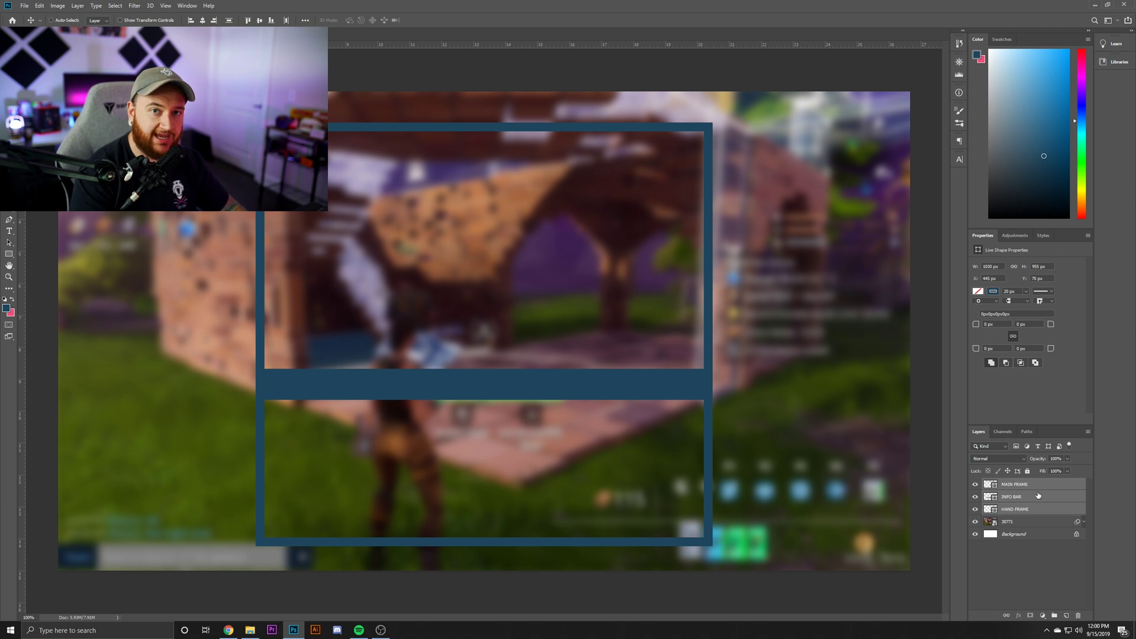
pyautogui.hotkey('ctrl', 'g')
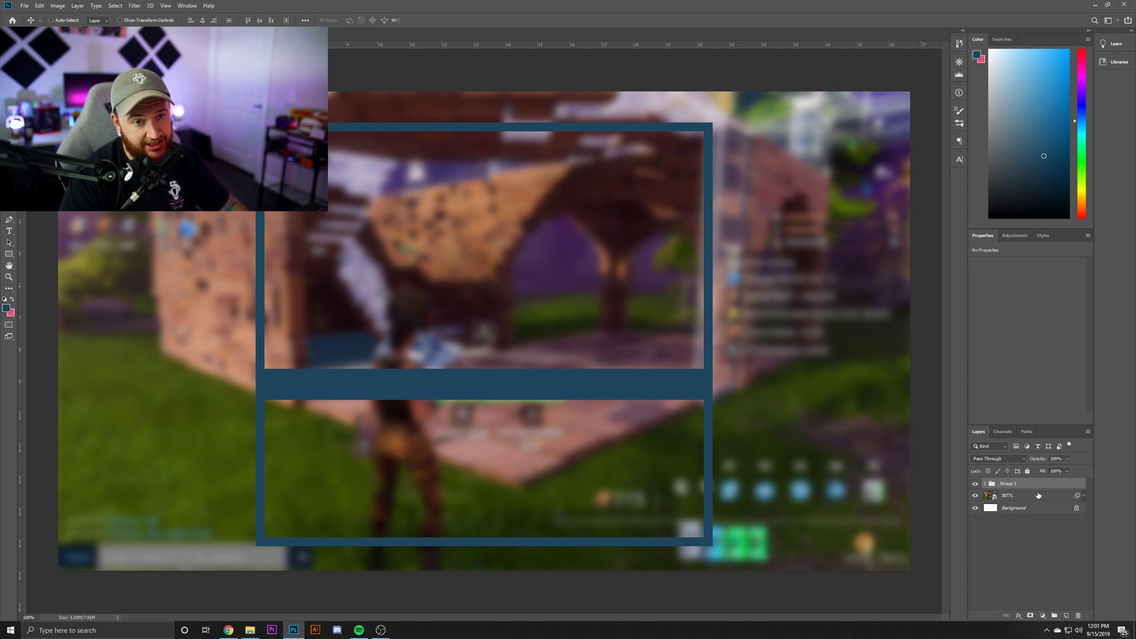
pyautogui.doubleClick(1011, 484)
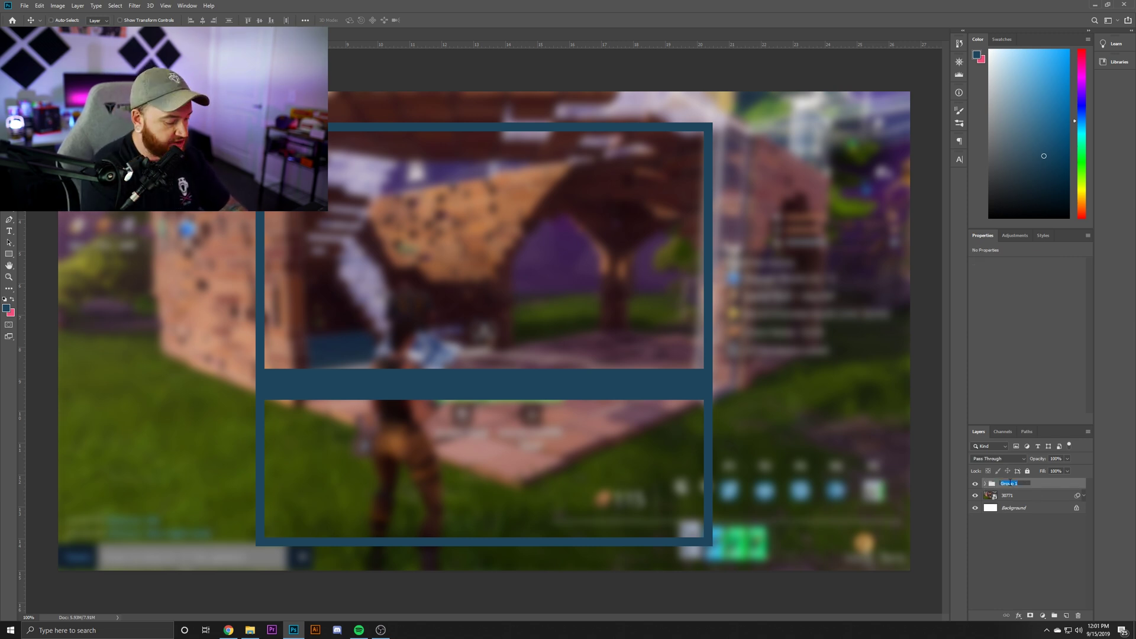
pyautogui.write('CAM SETUP')
pyautogui.press('Return')
# Step: Toggle the CAM SETUP group's visibility off and on, and nudge the whole group up by 20 px
pyautogui.click(975, 484)
pyautogui.click(975, 484)
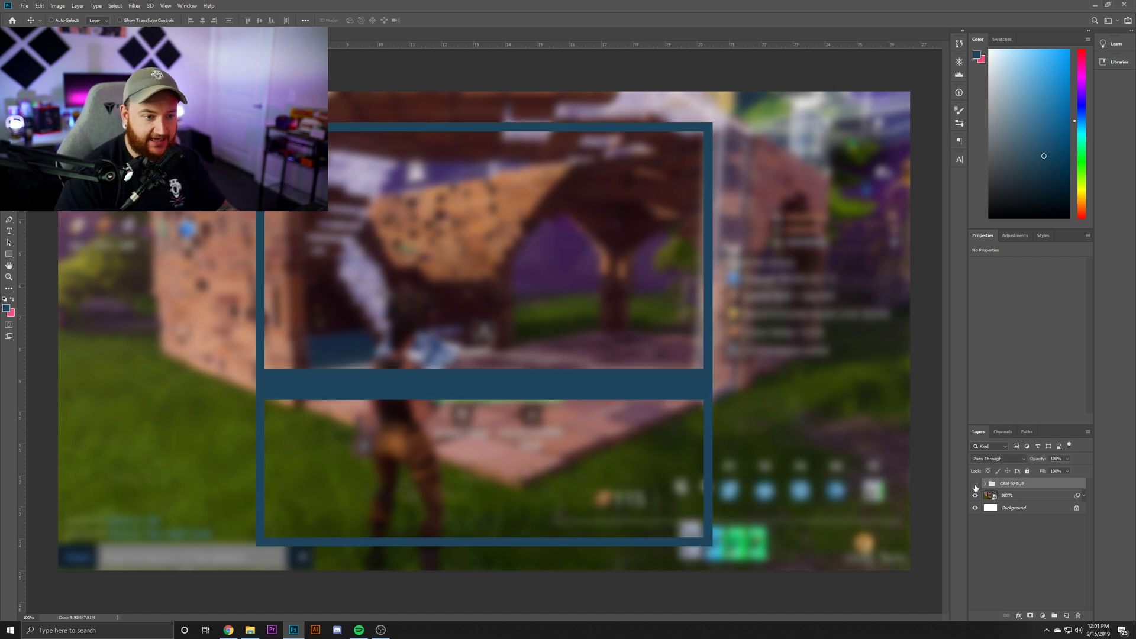
pyautogui.hotkey('shift', 'Up')
pyautogui.hotkey('shift', 'Up')
# Step: Give the CAM SETUP group a linear pink-to-yellow gradient overlay at 90° with Normal blending and 100% opacity, leaving the color overlay off
pyautogui.doubleClick(1040, 486)
pyautogui.click(66, 309)
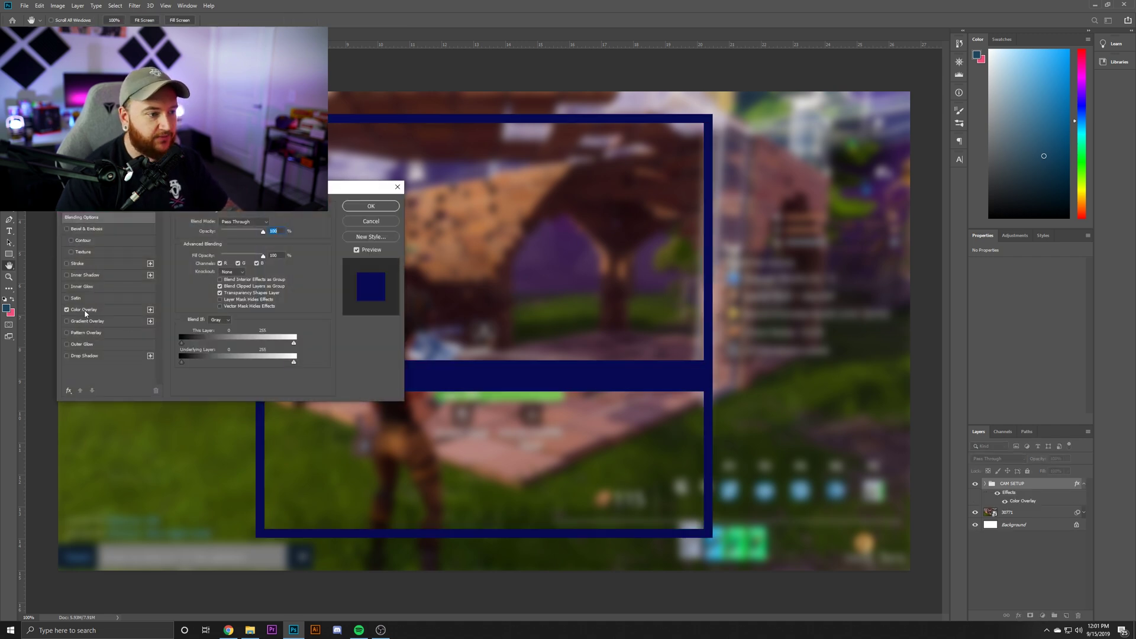
pyautogui.click(66, 311)
pyautogui.click(66, 310)
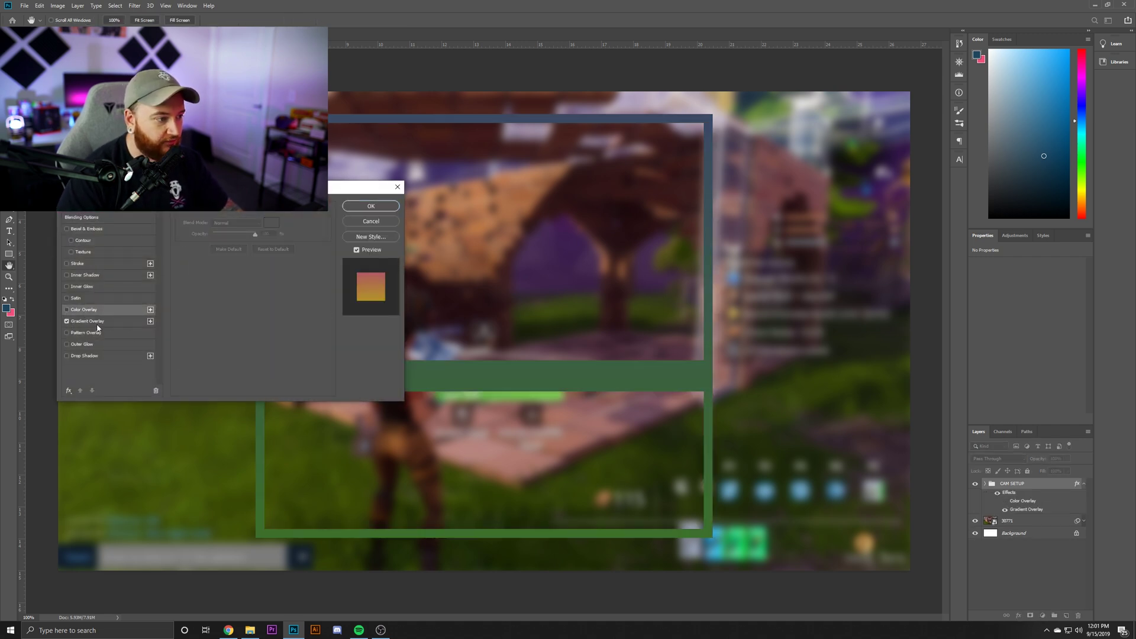
pyautogui.click(107, 321)
pyautogui.moveTo(244, 281); pyautogui.dragTo(242, 285)
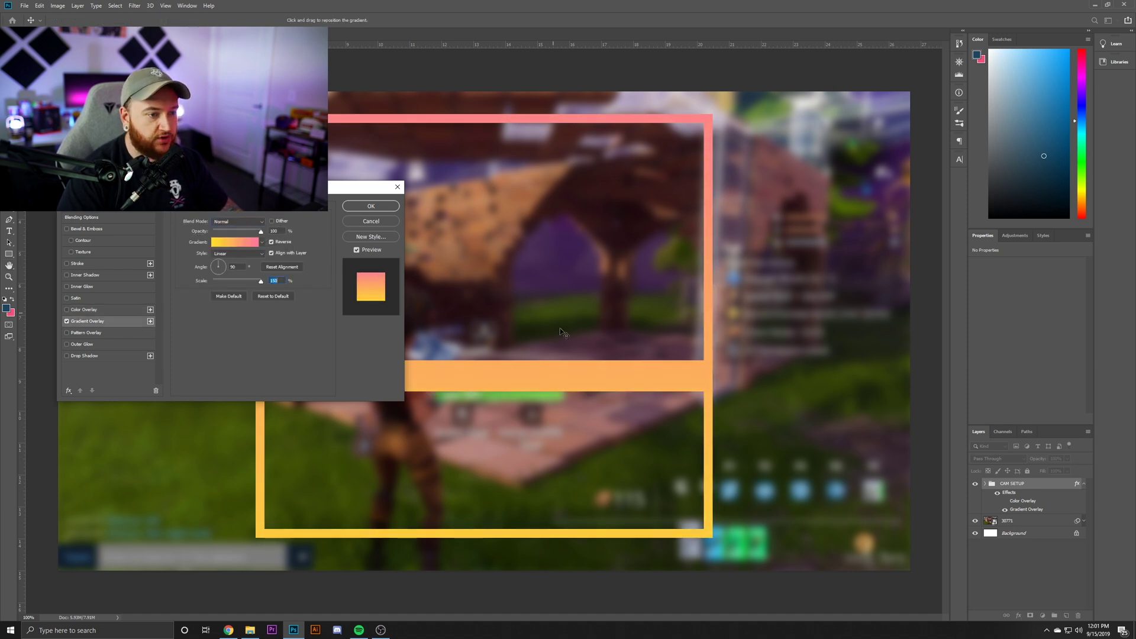
# Step: Add a drop shadow and a 2 px outside stroke in cyan 00ffff to the CAM SETUP group
pyautogui.click(67, 264)
pyautogui.click(67, 356)
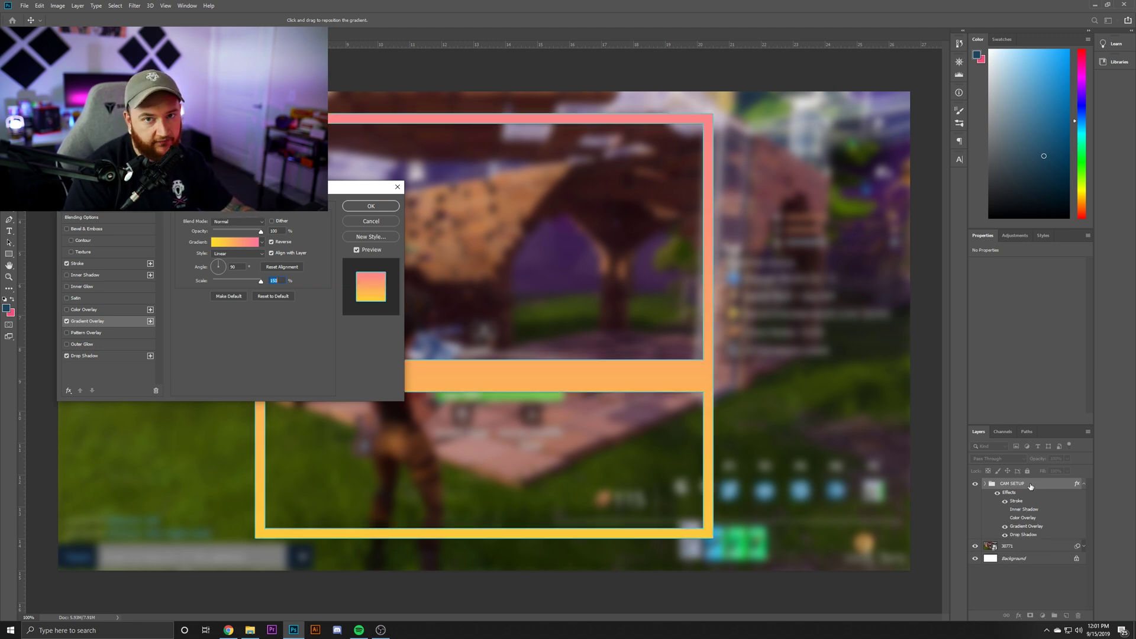
pyautogui.click(77, 264)
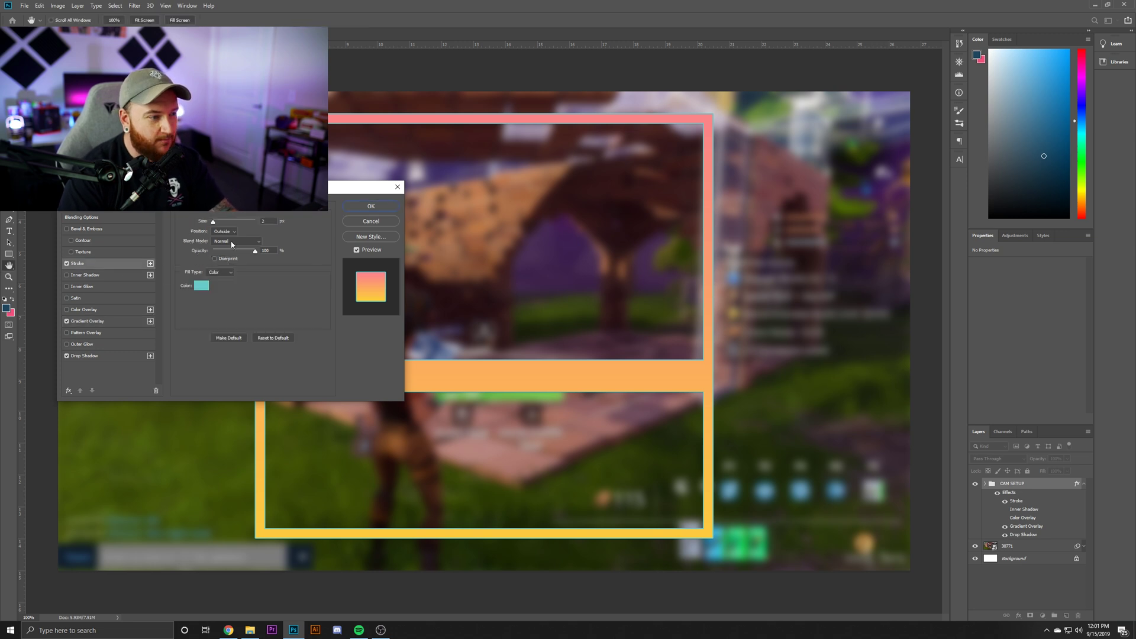
pyautogui.click(202, 285)
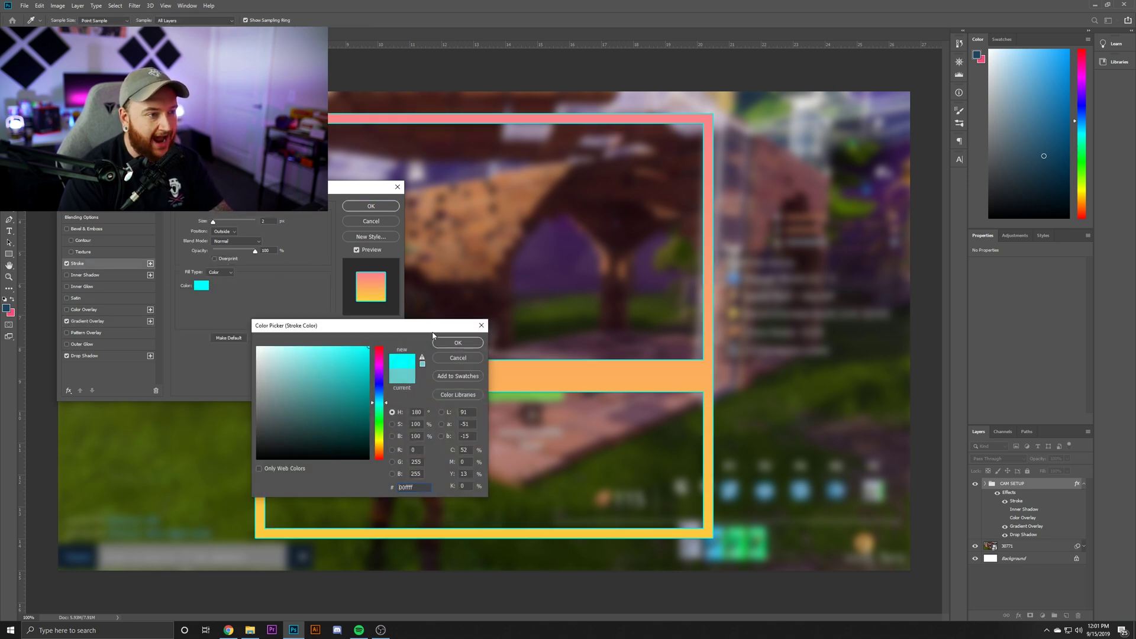
pyautogui.click(440, 343)
pyautogui.click(371, 206)
# Step: Create a new layer named CAM ACCENTS above MAIN FRAME inside the CAM SETUP group
pyautogui.click(985, 484)
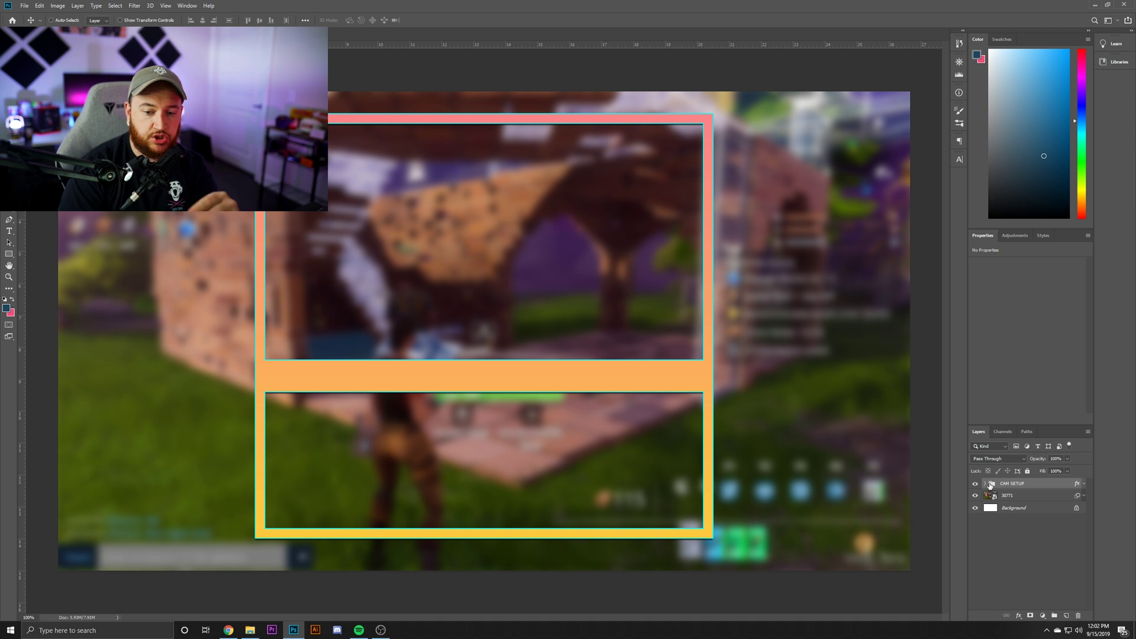
pyautogui.click(985, 484)
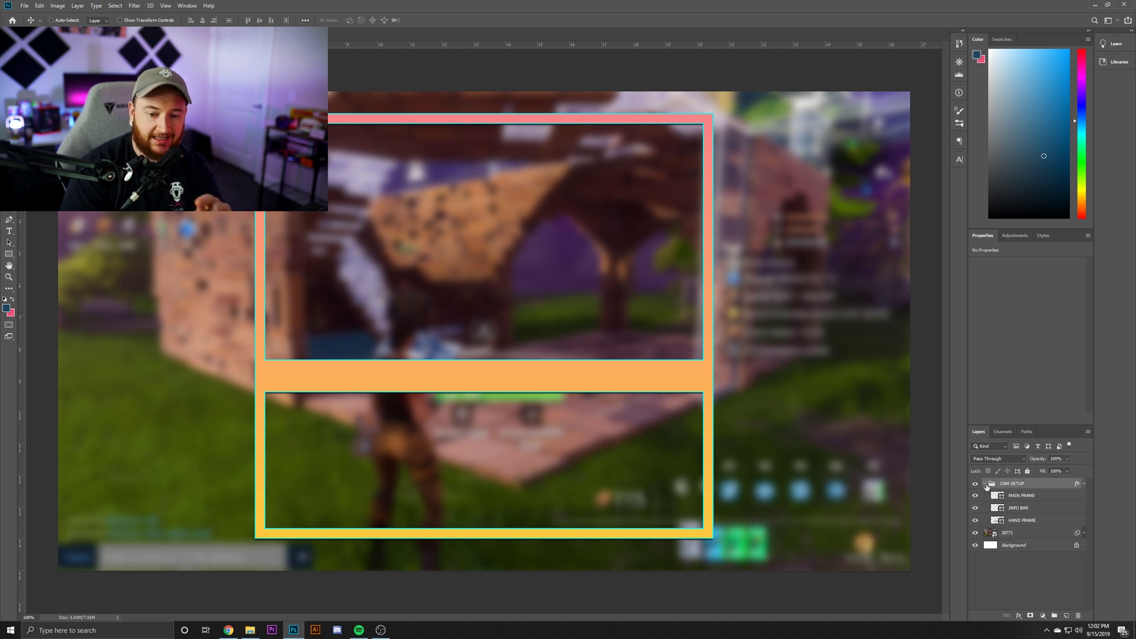
pyautogui.click(1027, 497)
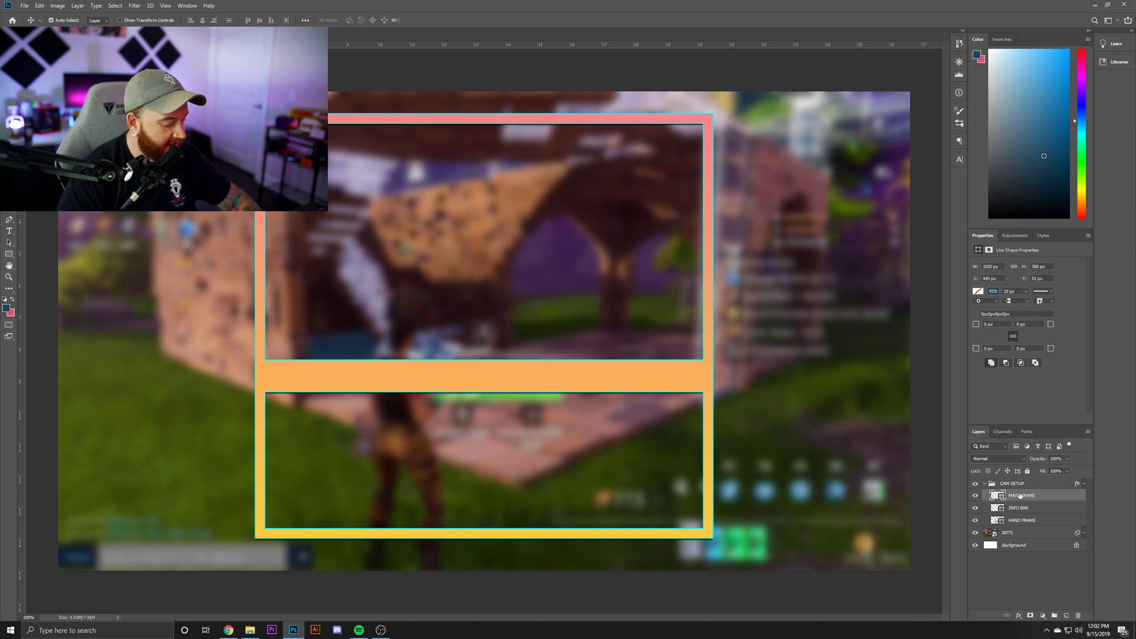
pyautogui.hotkey('ctrl', 'shift', 'n')
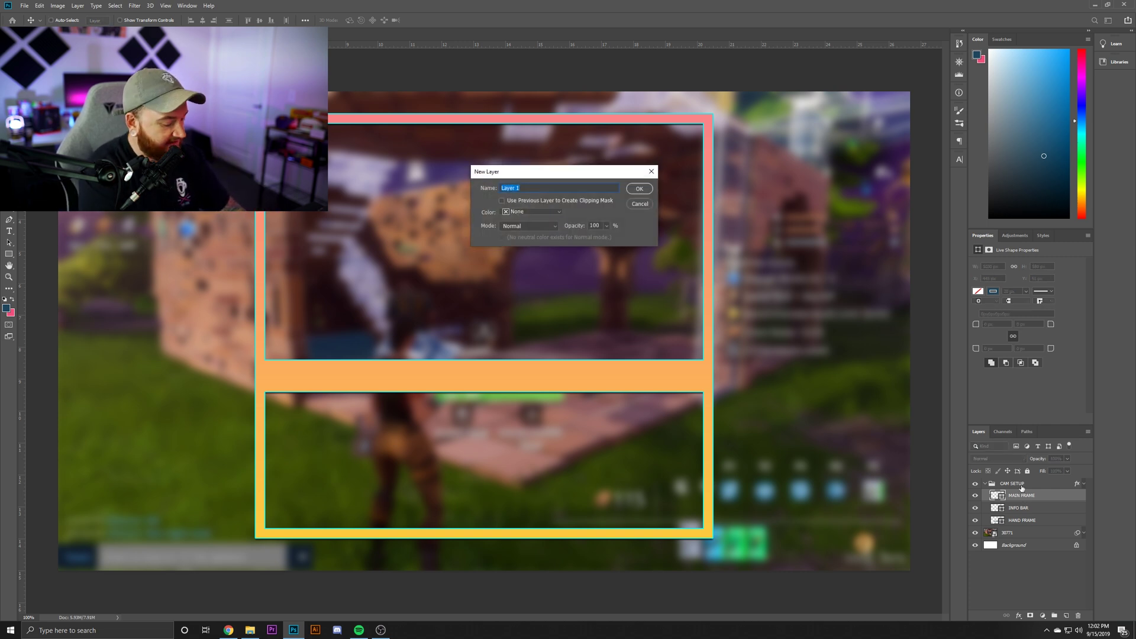
pyautogui.write('CAM ACCENTS')
pyautogui.press('Return')
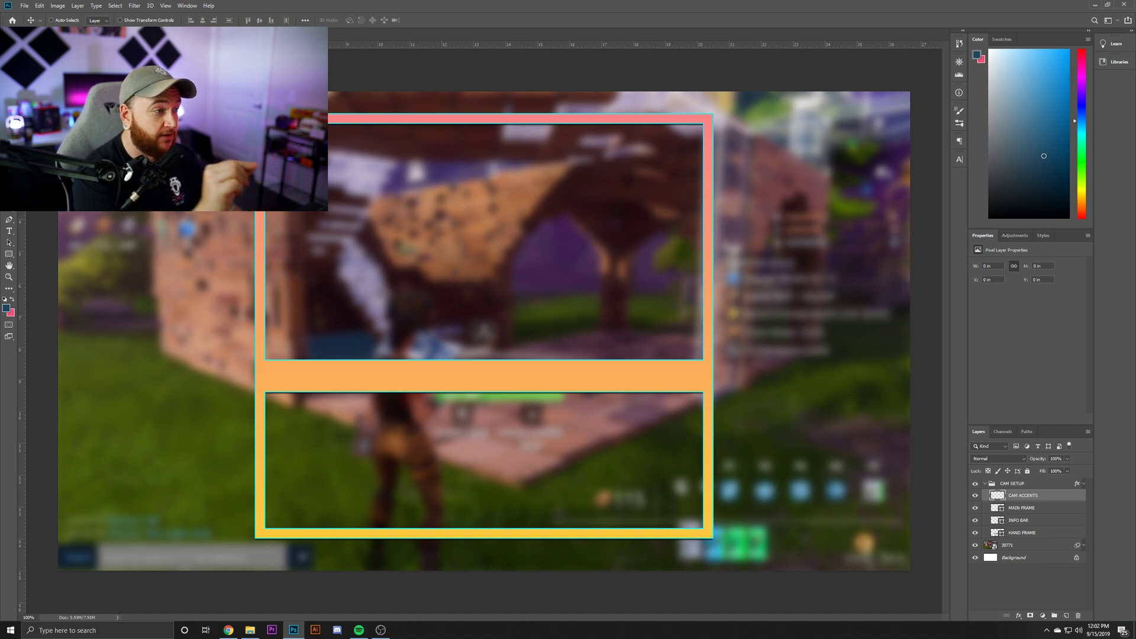
# Step: Outline a thin tapered accent with the Polygonal Lasso inside the main frame's upper-left corner and fill it with the foreground color
pyautogui.press('l')
pyautogui.click(960, 61)
pyautogui.click(936, 113)
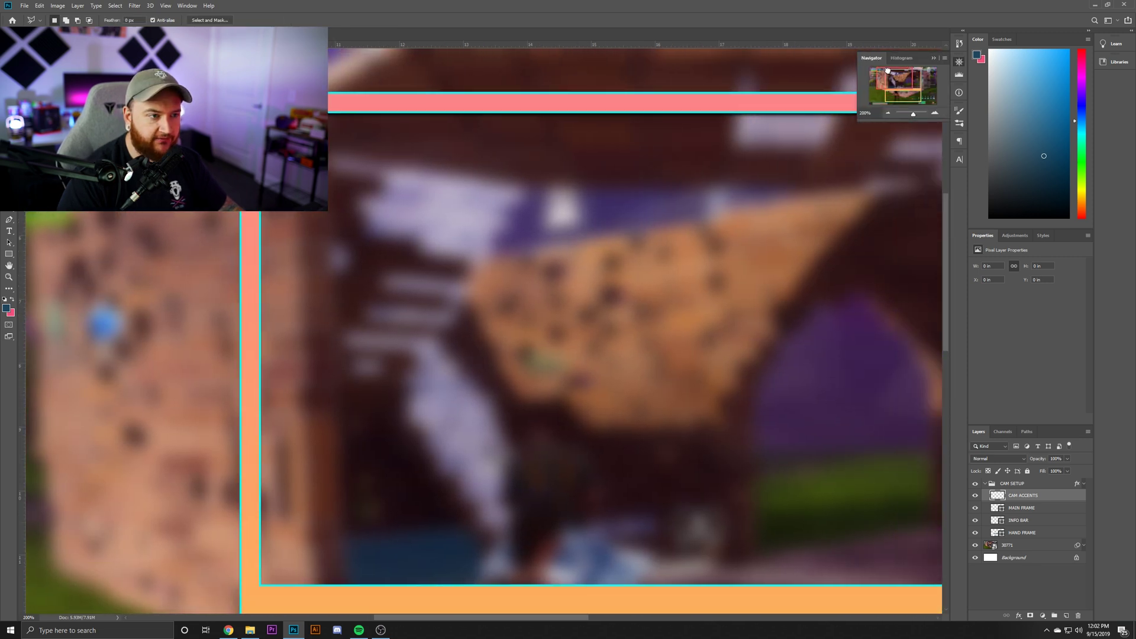
pyautogui.moveTo(888, 69); pyautogui.dragTo(883, 71)
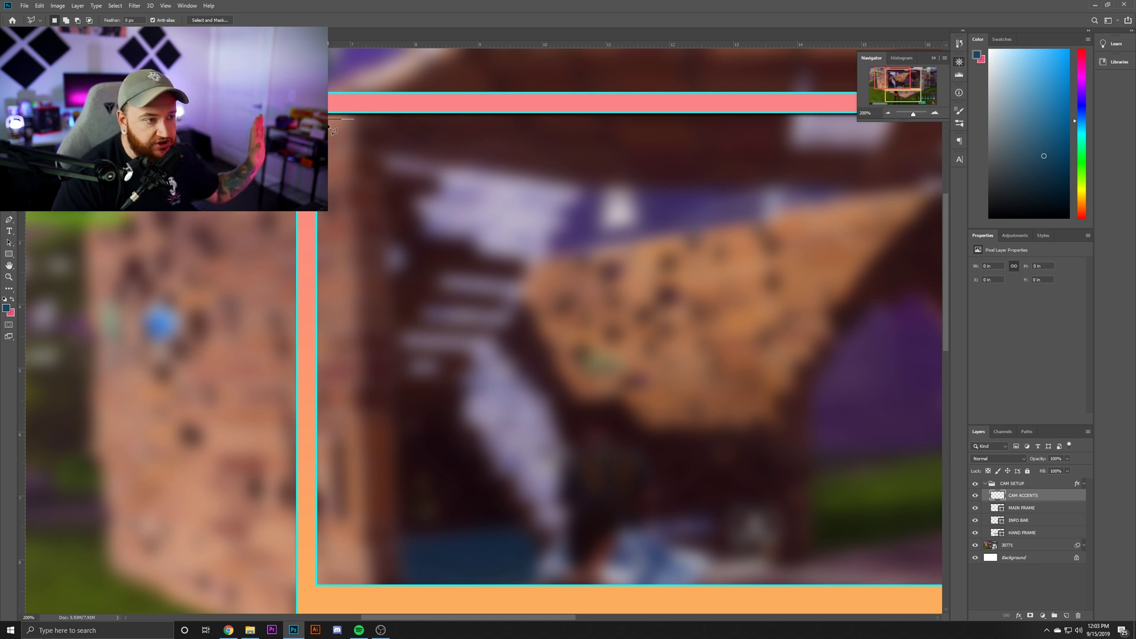
pyautogui.doubleClick(355, 122)
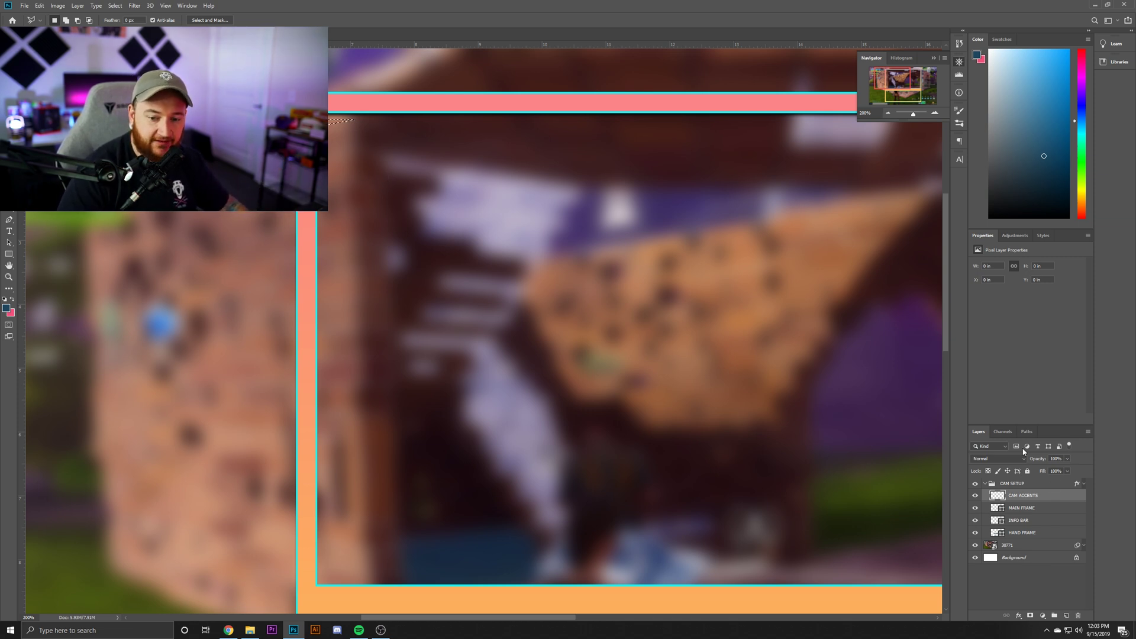
pyautogui.click(39, 5)
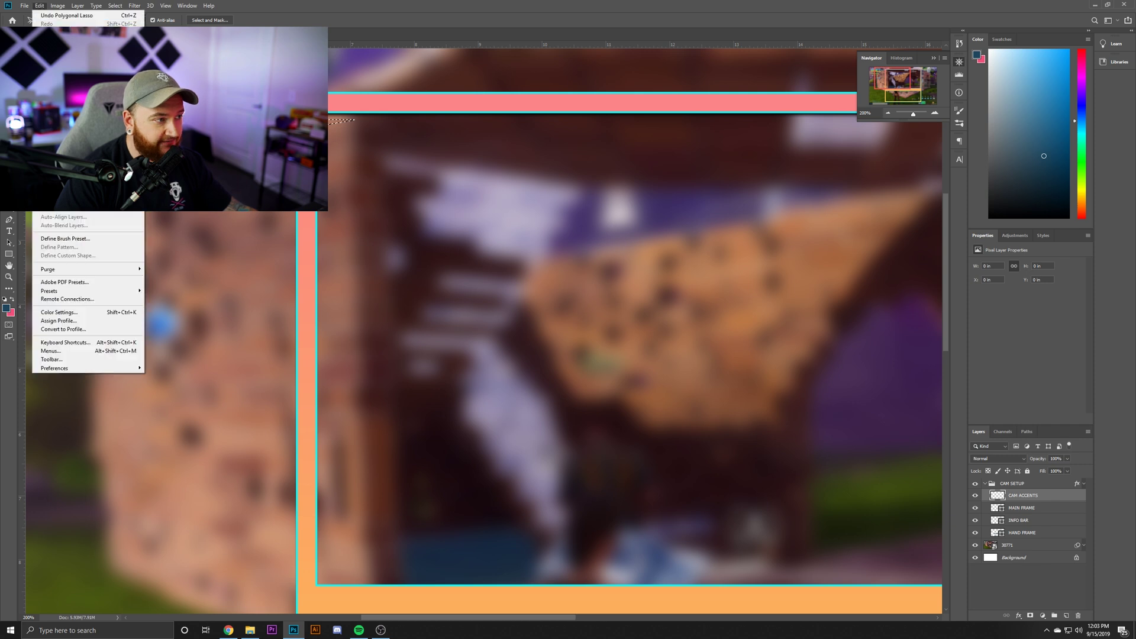
pyautogui.click(57, 139)
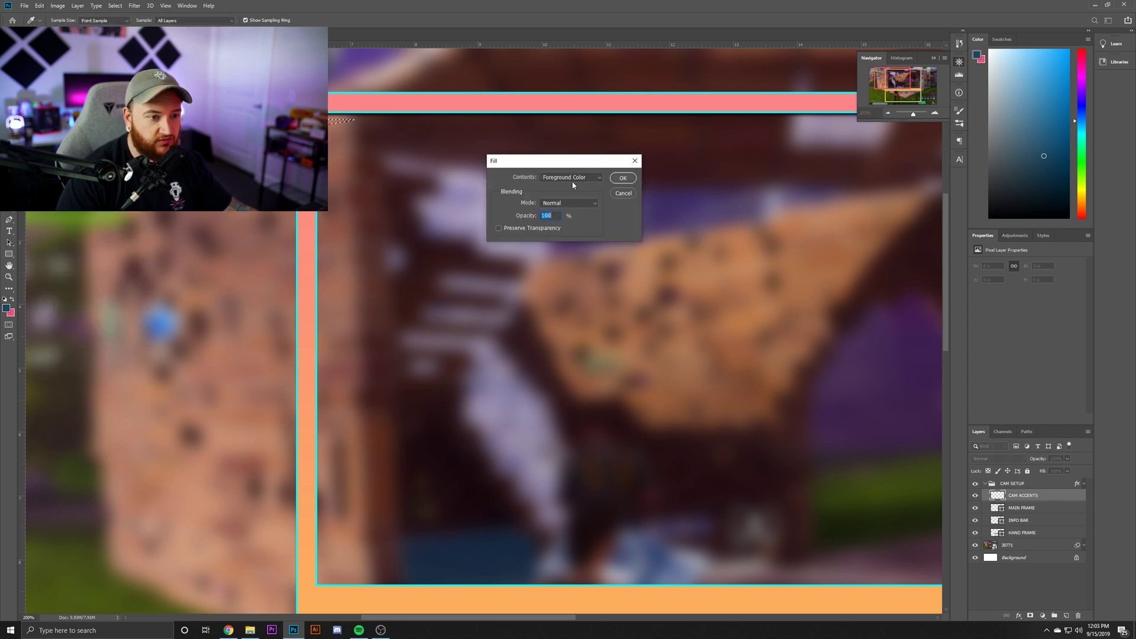
pyautogui.click(623, 178)
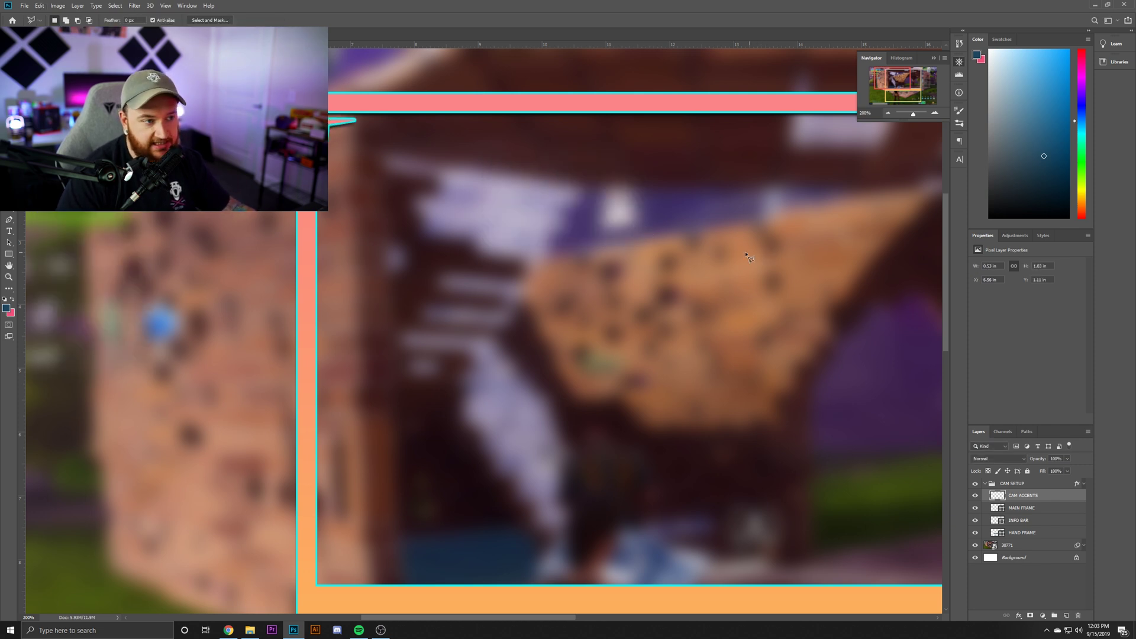
# Step: Outline a thin tapered L-shaped accent inside the main frame's lower-left corner and fill it with the foreground color
pyautogui.hotkey('ctrl', '-')
pyautogui.hotkey('ctrl', '-')
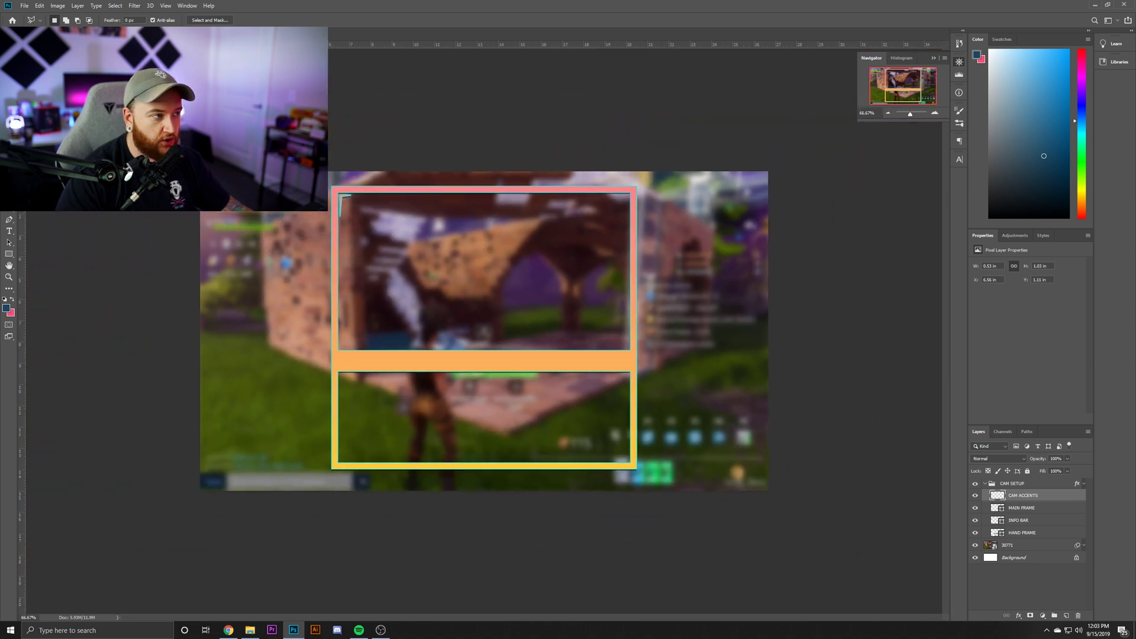
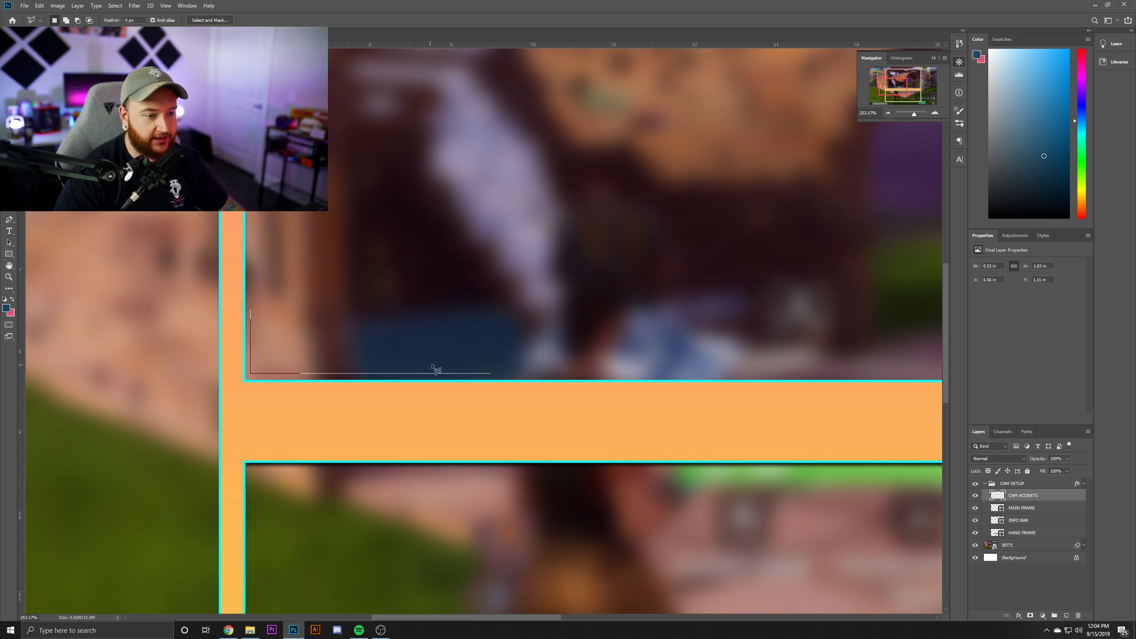
pyautogui.click(484, 374)
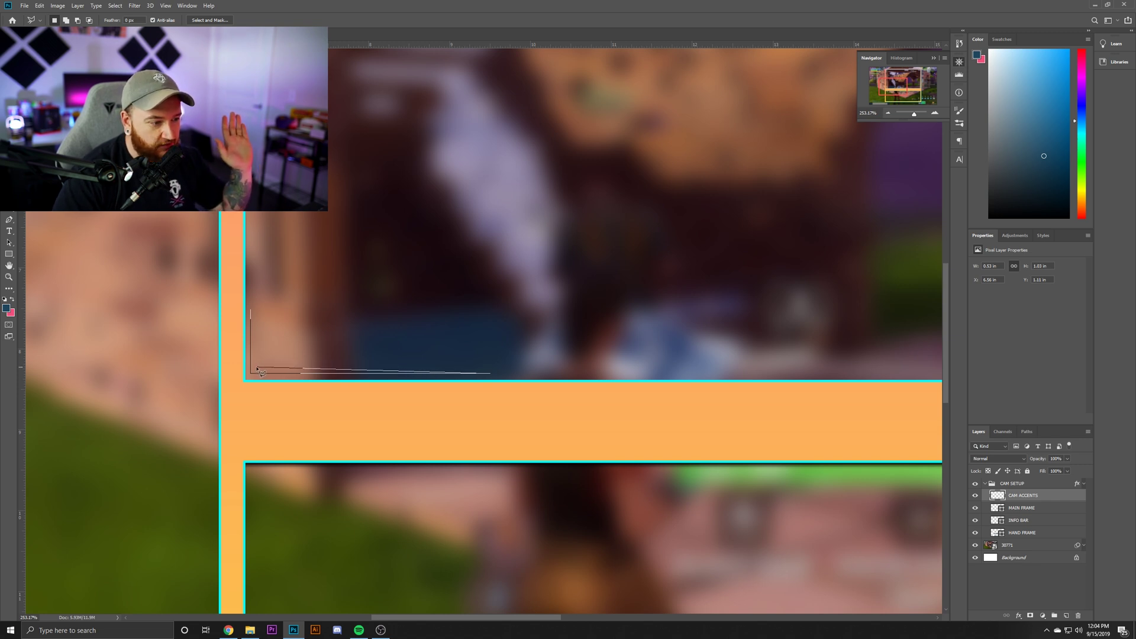
pyautogui.click(253, 313)
pyautogui.click(39, 5)
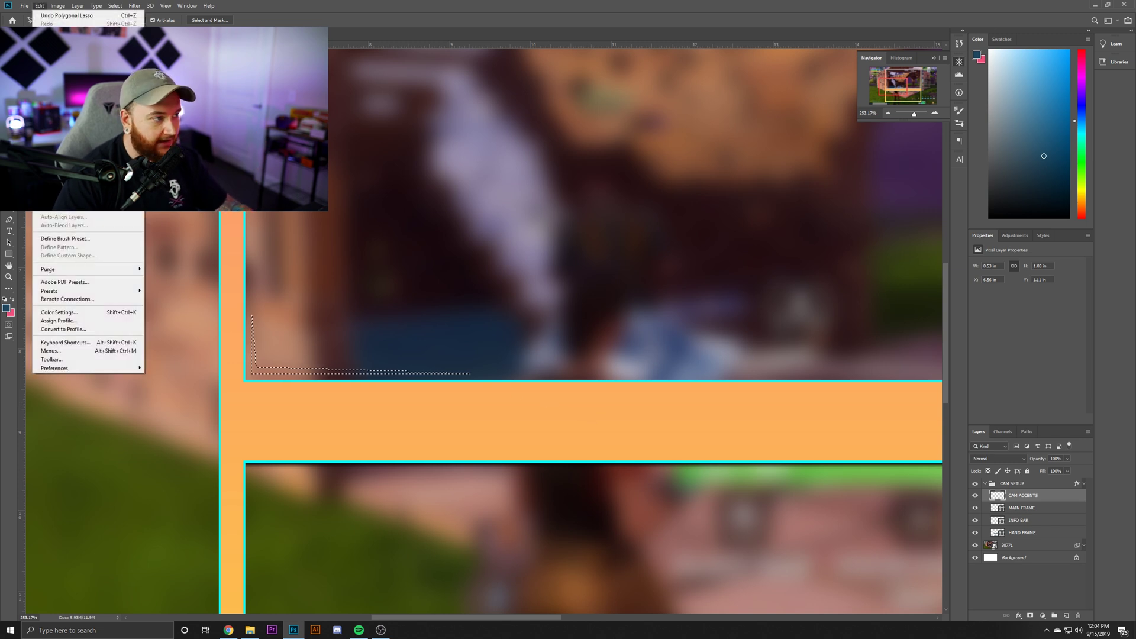
pyautogui.click(59, 143)
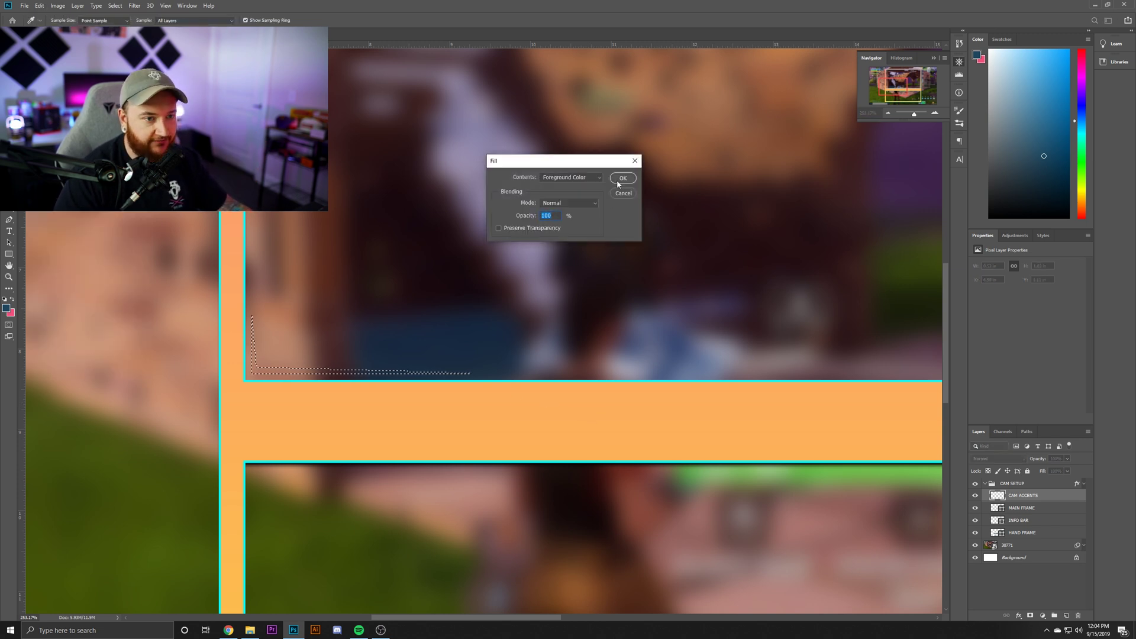
pyautogui.click(623, 178)
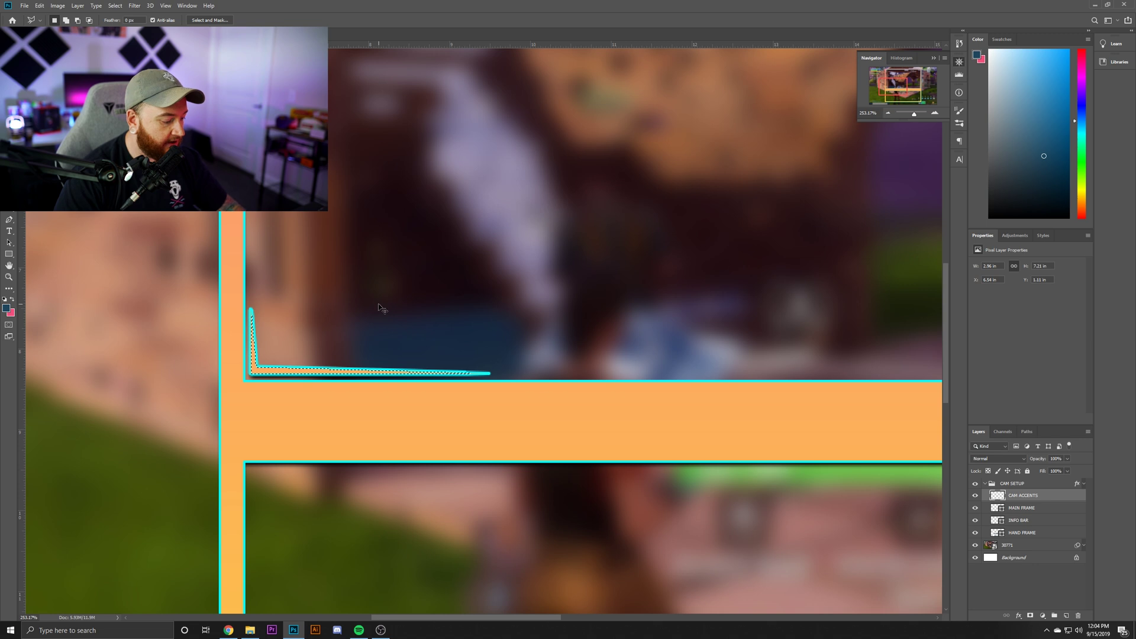
# Step: Duplicate the CAM ACCENTS layer, flip the copy horizontally and place it against the main frame's inner right edge
pyautogui.click(889, 113)
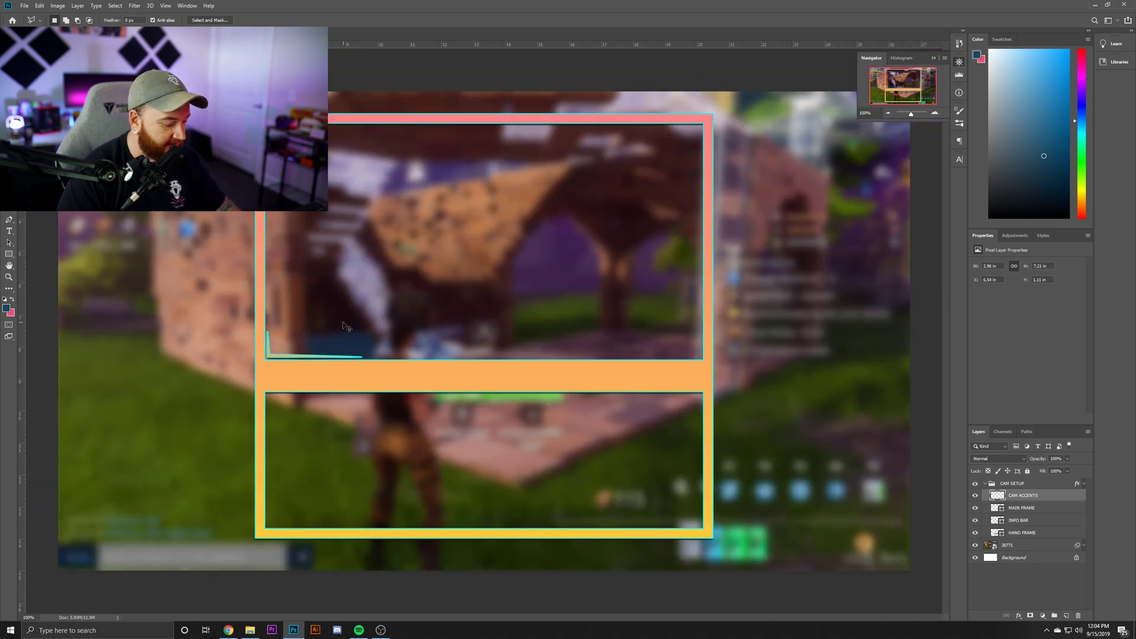
pyautogui.hotkey('ctrl', 'j')
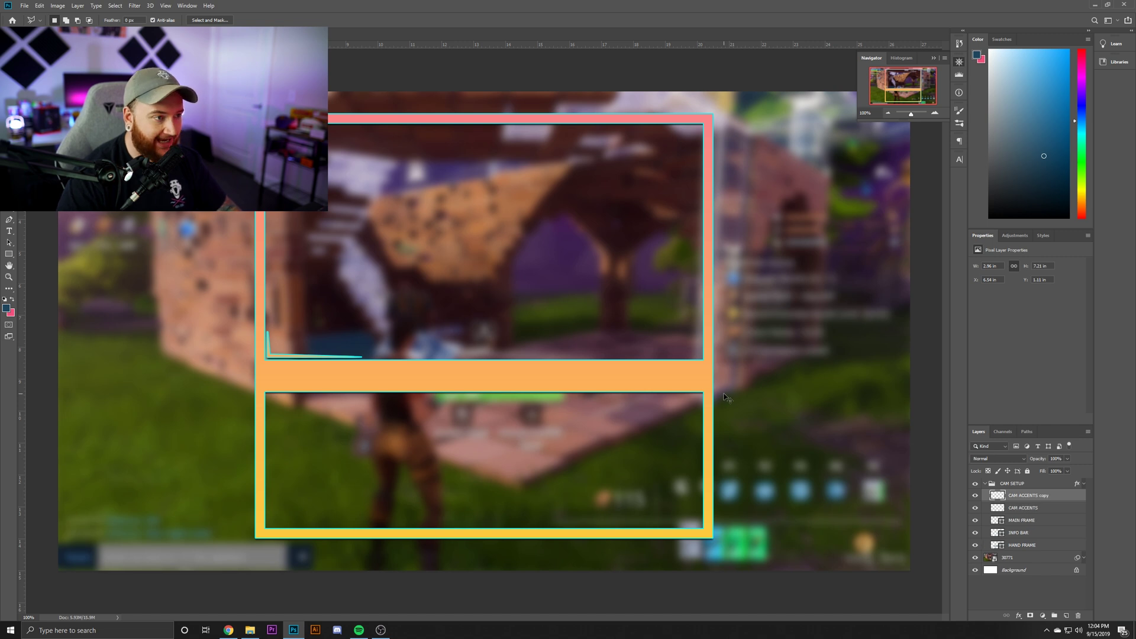
pyautogui.hotkey('ctrl', 't')
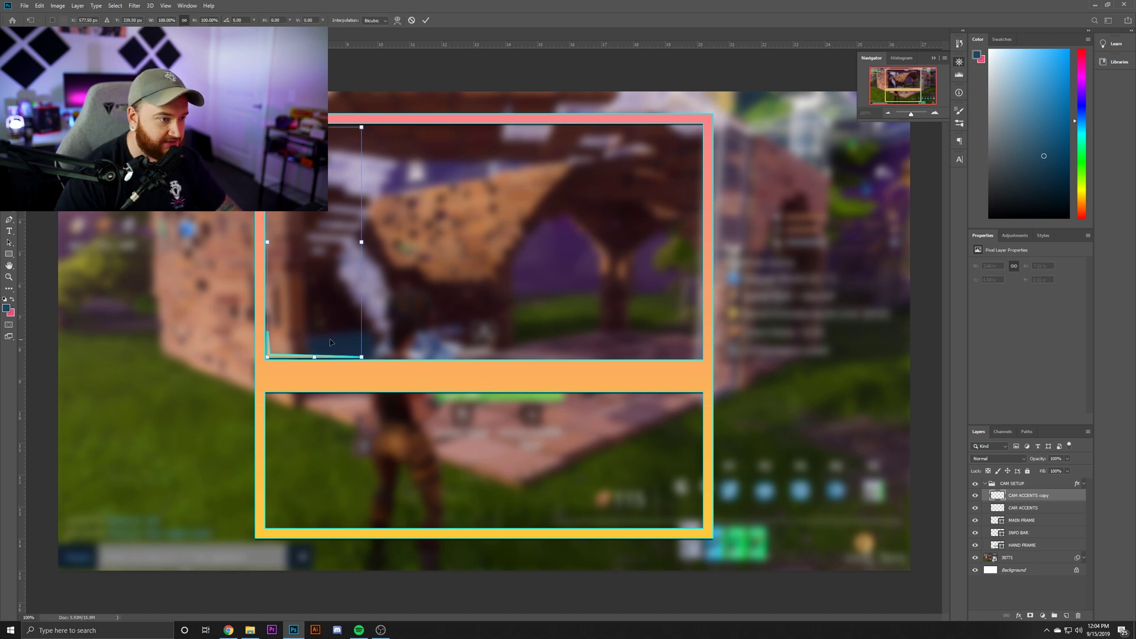
pyautogui.rightClick(308, 333)
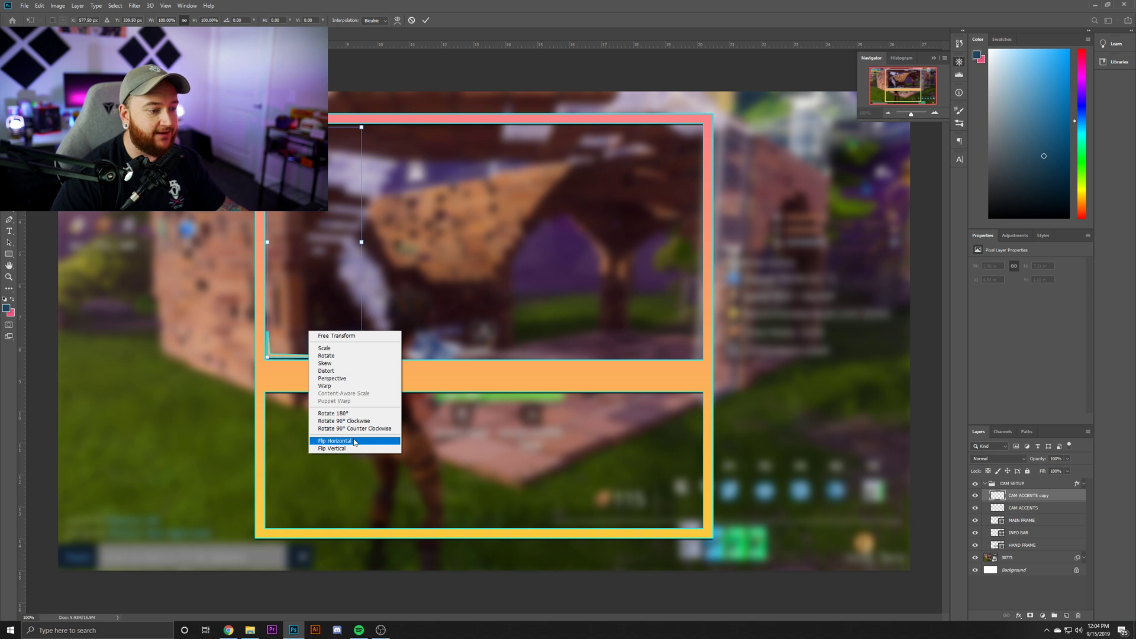
pyautogui.click(343, 437)
pyautogui.moveTo(332, 335)
pyautogui.mouseDown()
pyautogui.moveTo(580, 326)
pyautogui.moveTo(673, 350)
pyautogui.mouseUp()
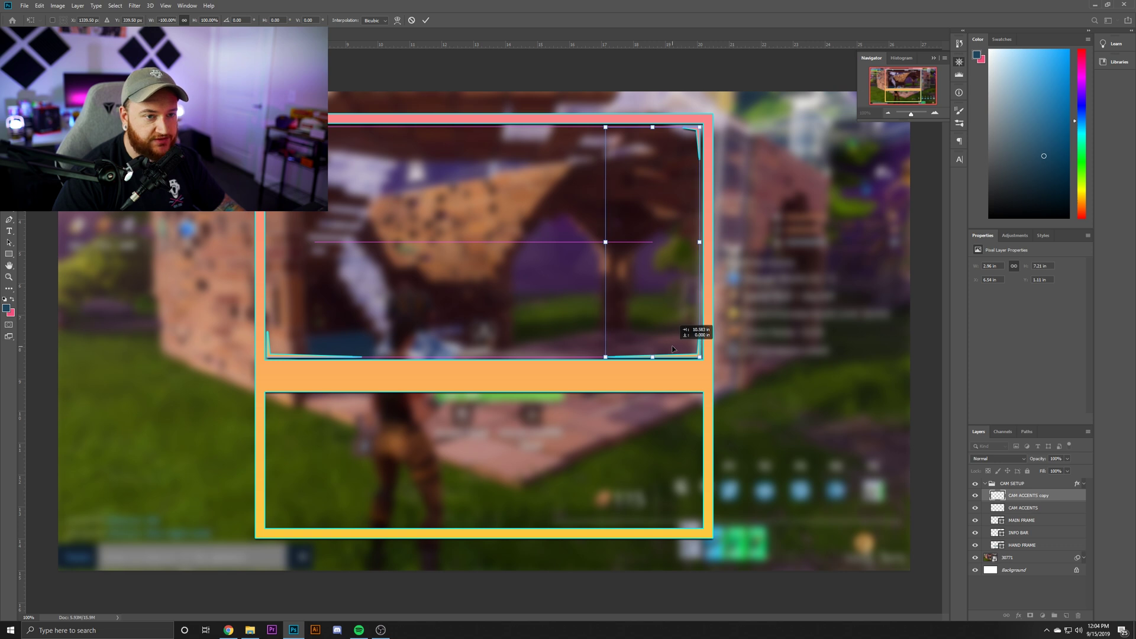
pyautogui.press('Return')
pyautogui.press('l')
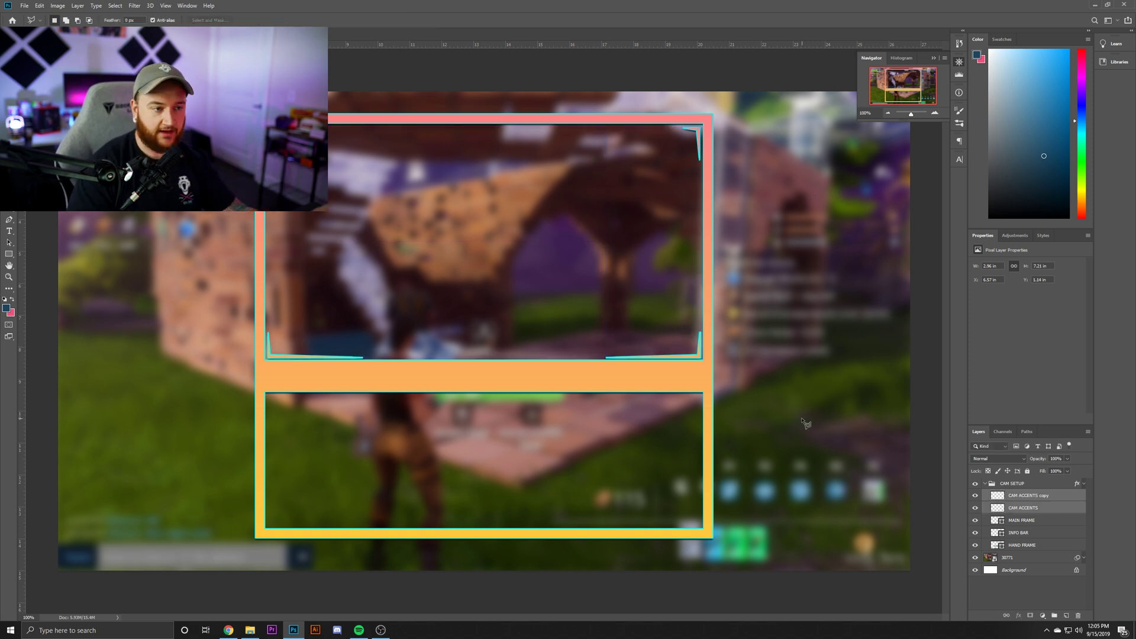
# Step: Select and collapse the CAM SETUP group, toggling its visibility off and back on
pyautogui.hotkey('alt', ']')
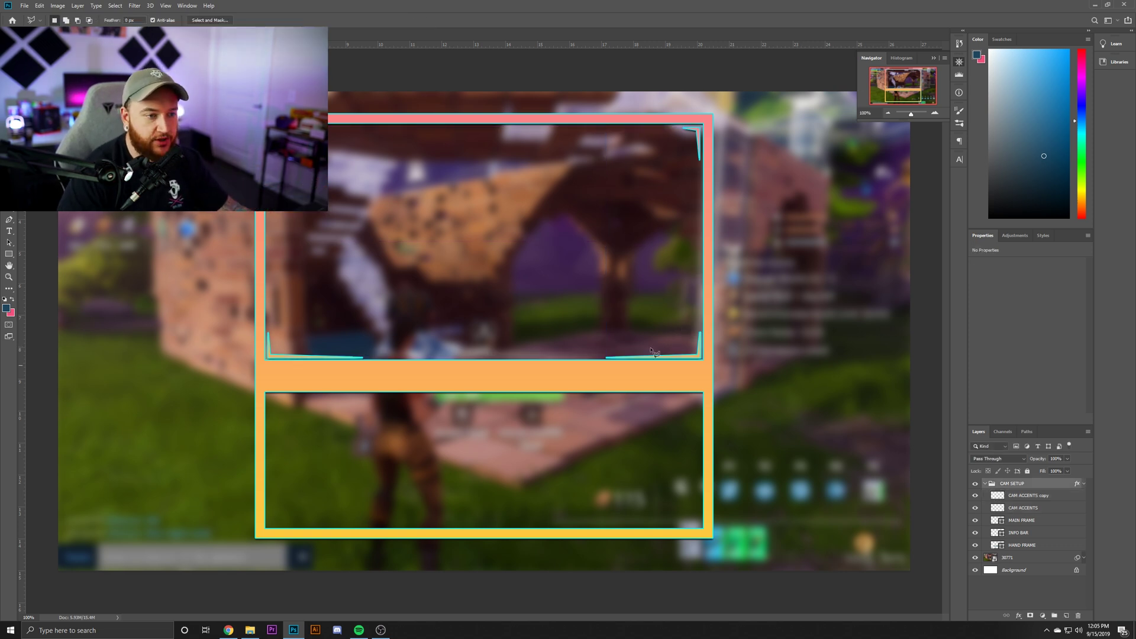
pyautogui.click(985, 484)
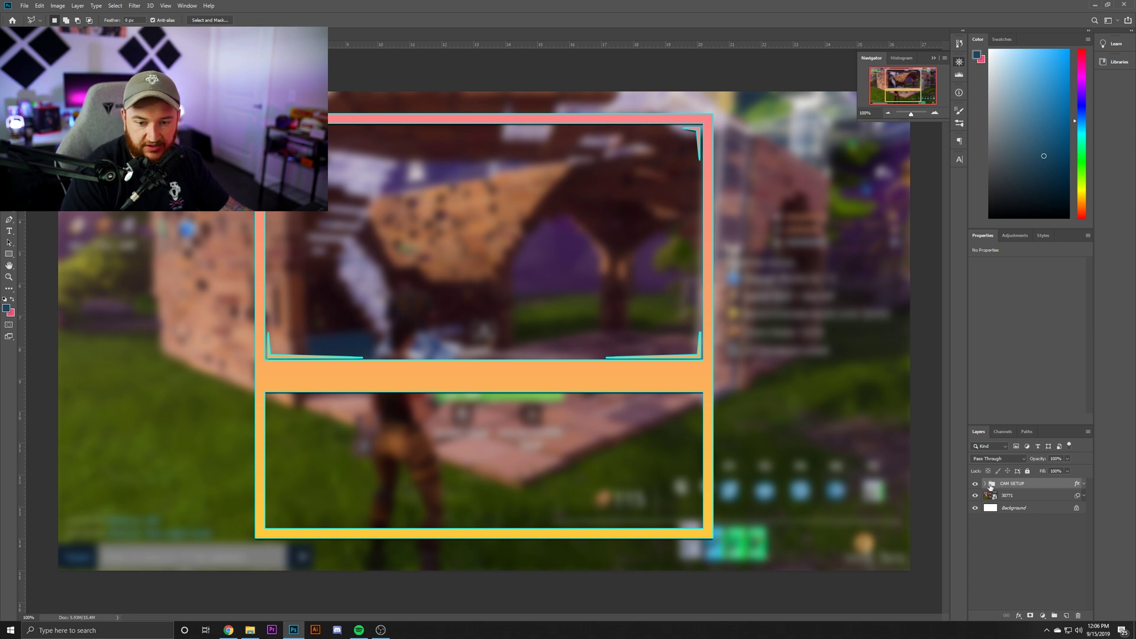
pyautogui.click(975, 484)
pyautogui.click(976, 484)
# Step: Draw a dark blue rectangle of about 300 × 50 px near the left end of the info bar
pyautogui.click(9, 254)
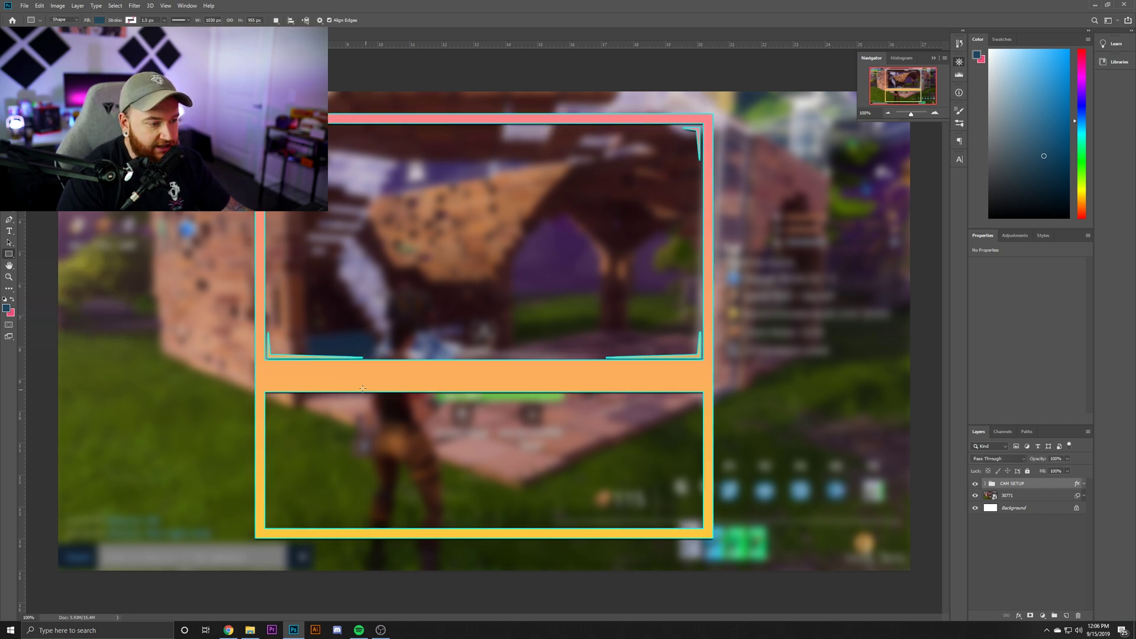
pyautogui.moveTo(313, 373); pyautogui.dragTo(398, 381)
pyautogui.press('v')
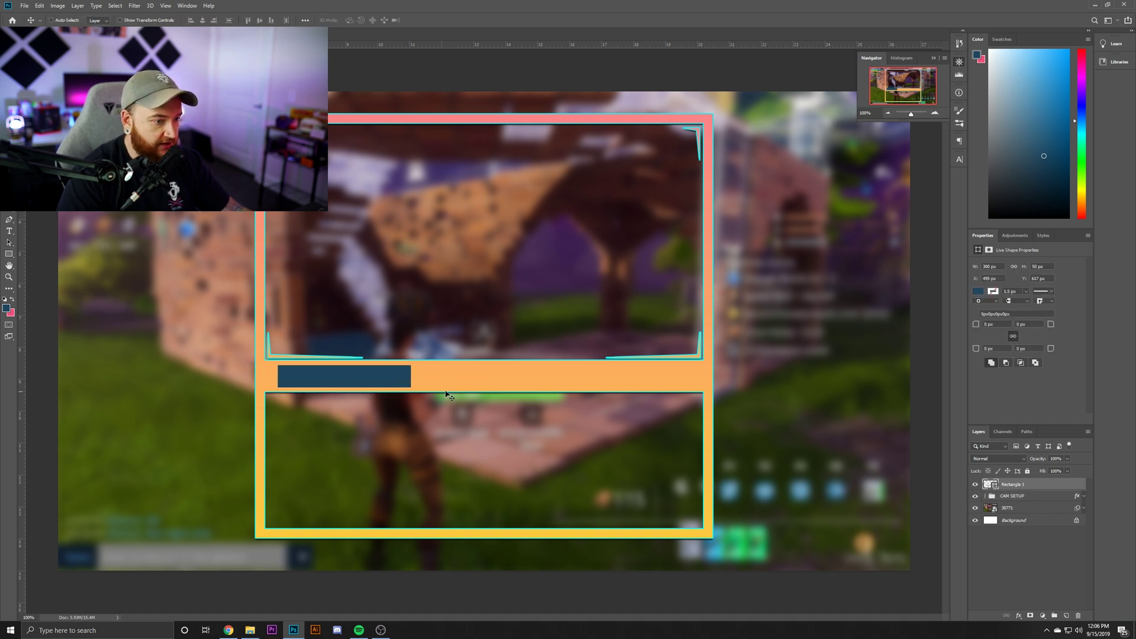
# Step: Rename the rectangle layer CAM INFO 1 and shift it closer to the left end of the info bar
pyautogui.press('capslock')
pyautogui.doubleClick(1006, 483)
pyautogui.write('CAM INFO')
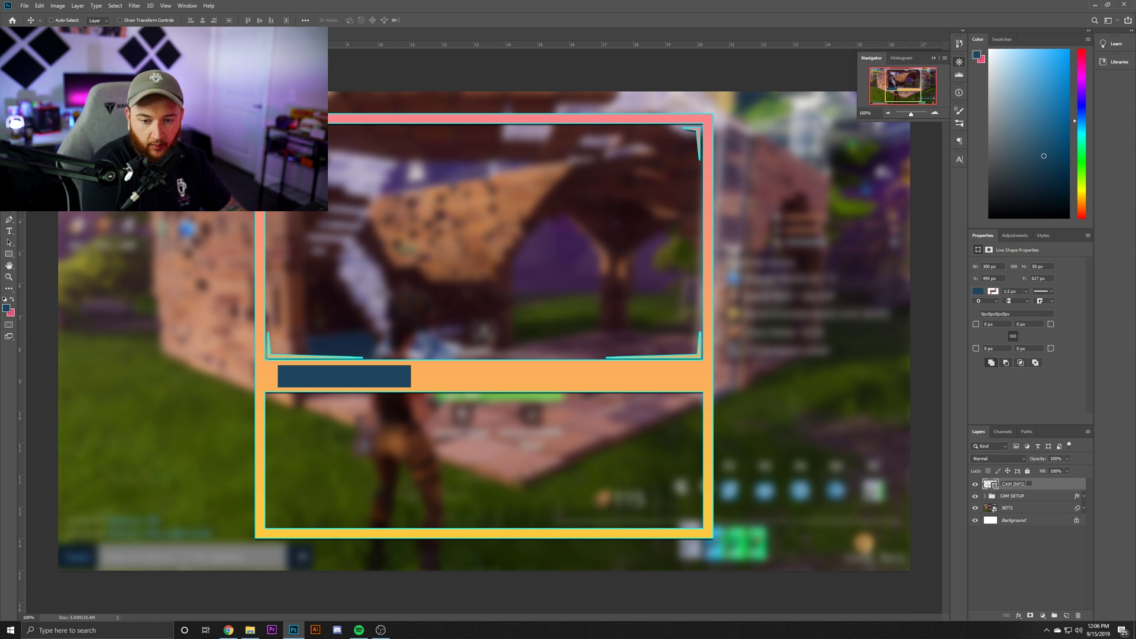
pyautogui.moveTo(549, 360); pyautogui.dragTo(539, 360)
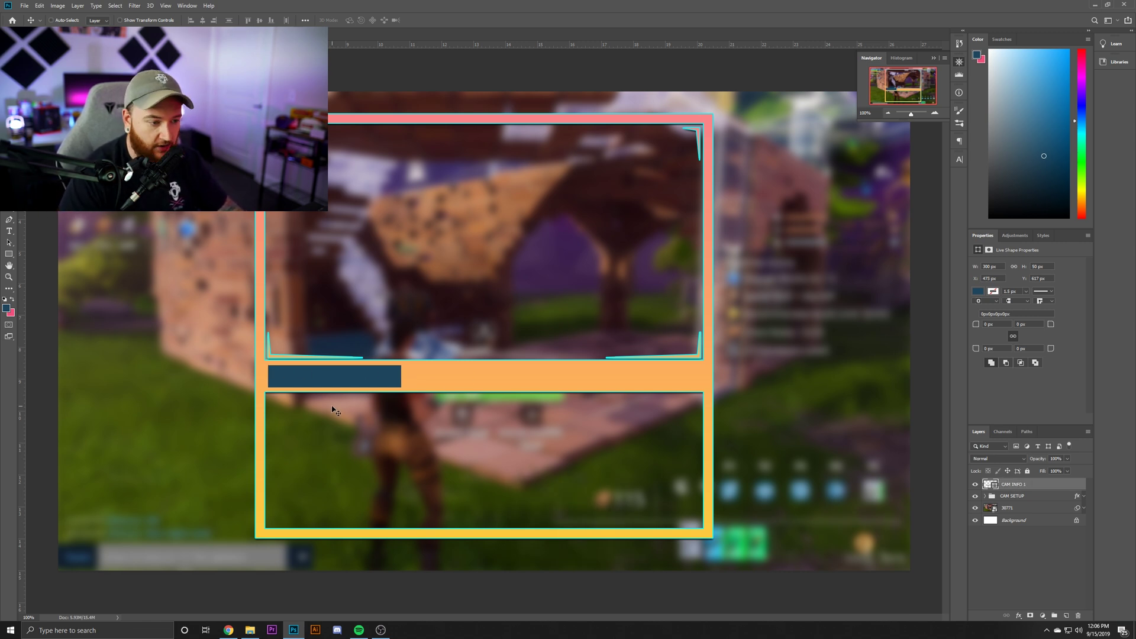
# Step: Duplicate CAM INFO 1 twice and space the copies evenly across the info bar
pyautogui.hotkey('ctrl', 'j')
pyautogui.hotkey('ctrl', 'j')
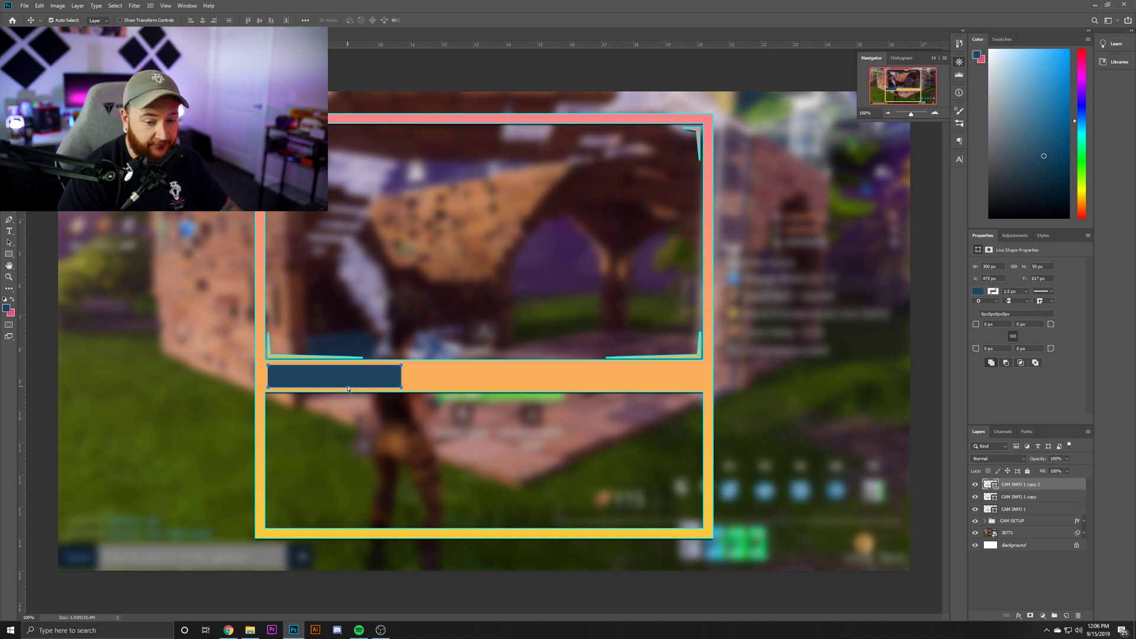
pyautogui.keyDown('ctrl'); pyautogui.click(1018, 497); pyautogui.keyUp('ctrl')
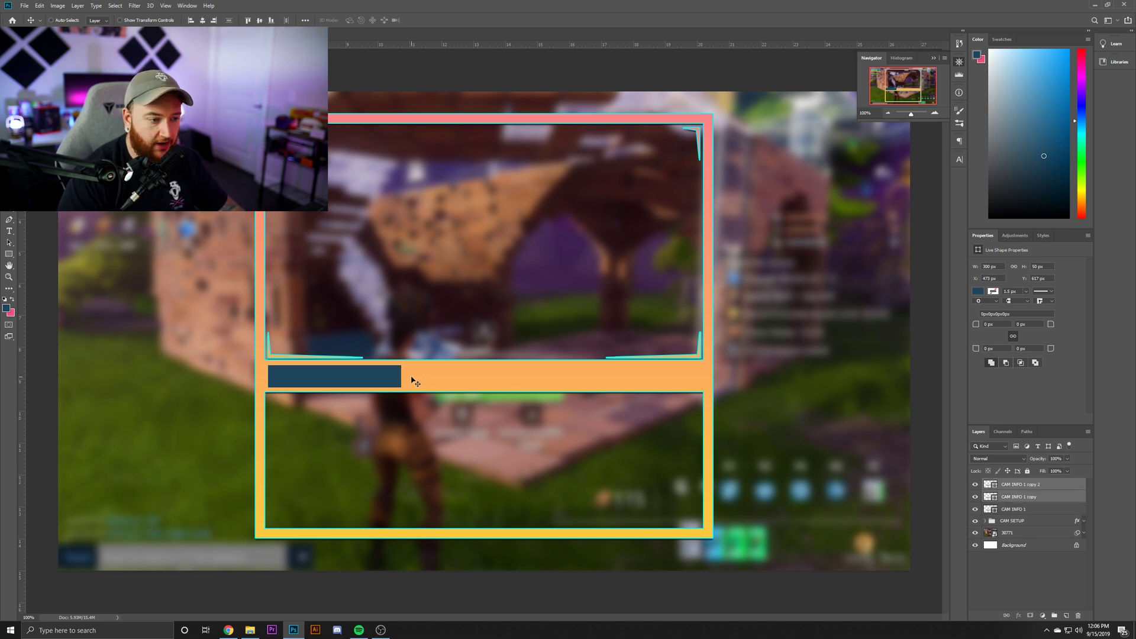
pyautogui.moveTo(414, 375); pyautogui.dragTo(561, 388)
# Step: Rename the two rectangle copies CAM INFO 2 and CAM INFO 3
pyautogui.doubleClick(1018, 496)
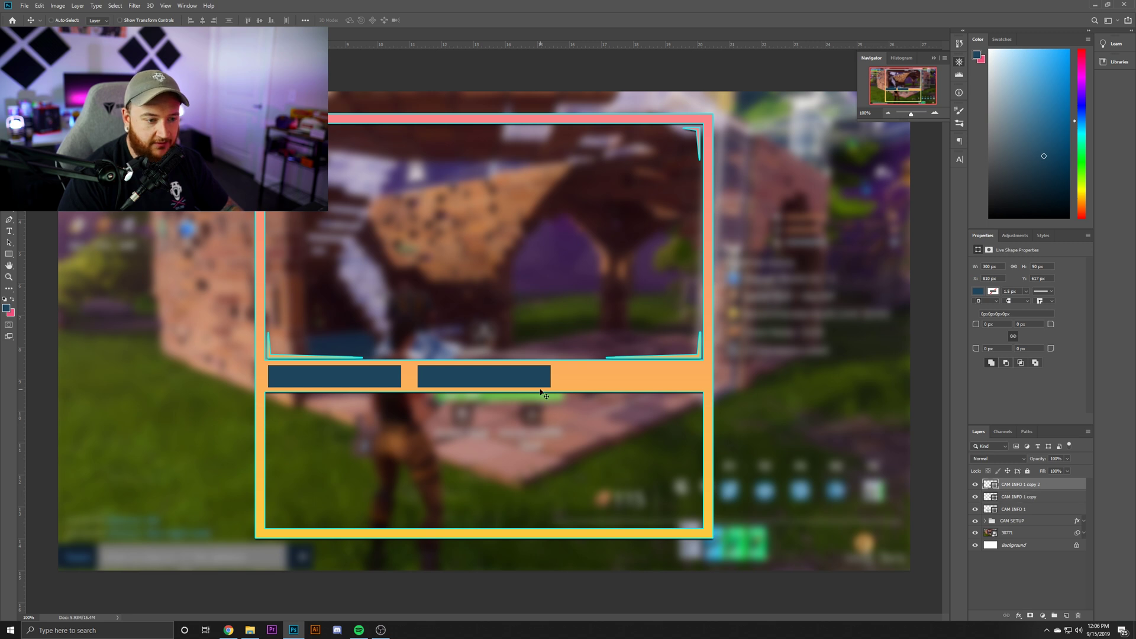
pyautogui.write('CAM INFO 2')
pyautogui.doubleClick(1024, 484)
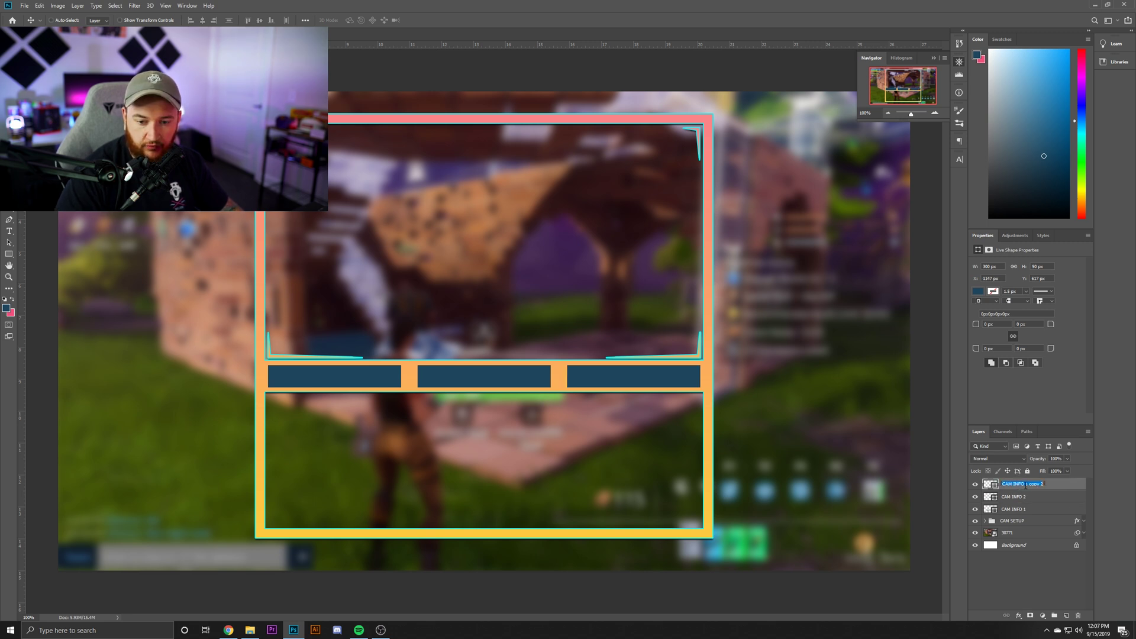
pyautogui.press('Return')
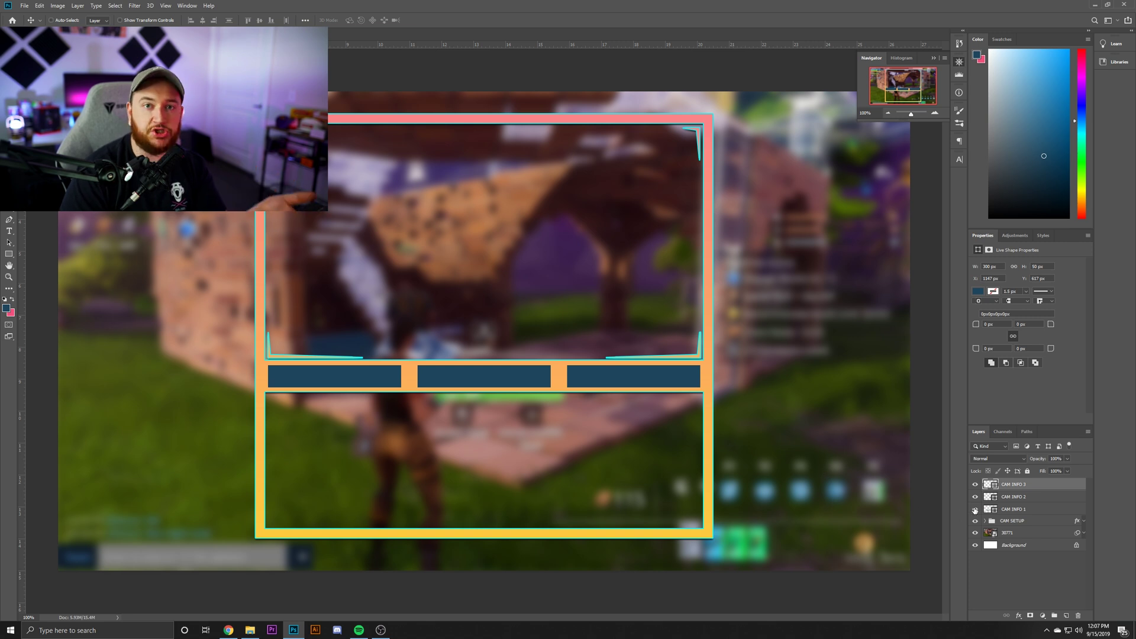
# Step: Toggle the CAM INFO 1, CAM INFO 2 and CAM INFO 3 layers off and on in turn to check each placeholder
pyautogui.click(974, 510)
pyautogui.click(975, 510)
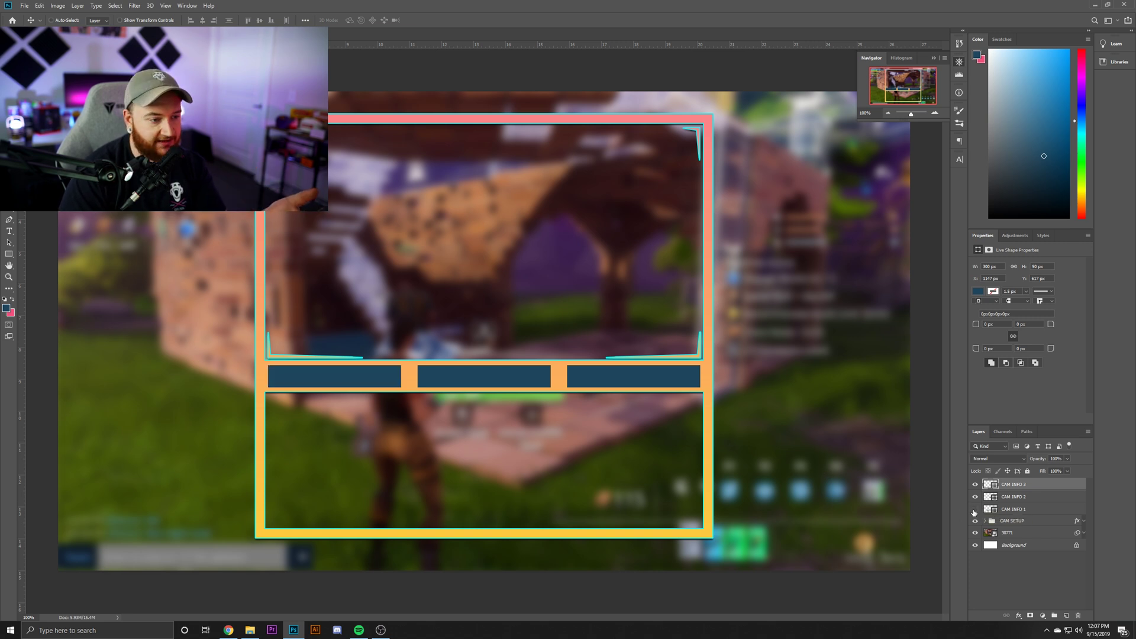
pyautogui.click(975, 510)
pyautogui.click(975, 510)
pyautogui.click(974, 510)
pyautogui.click(975, 511)
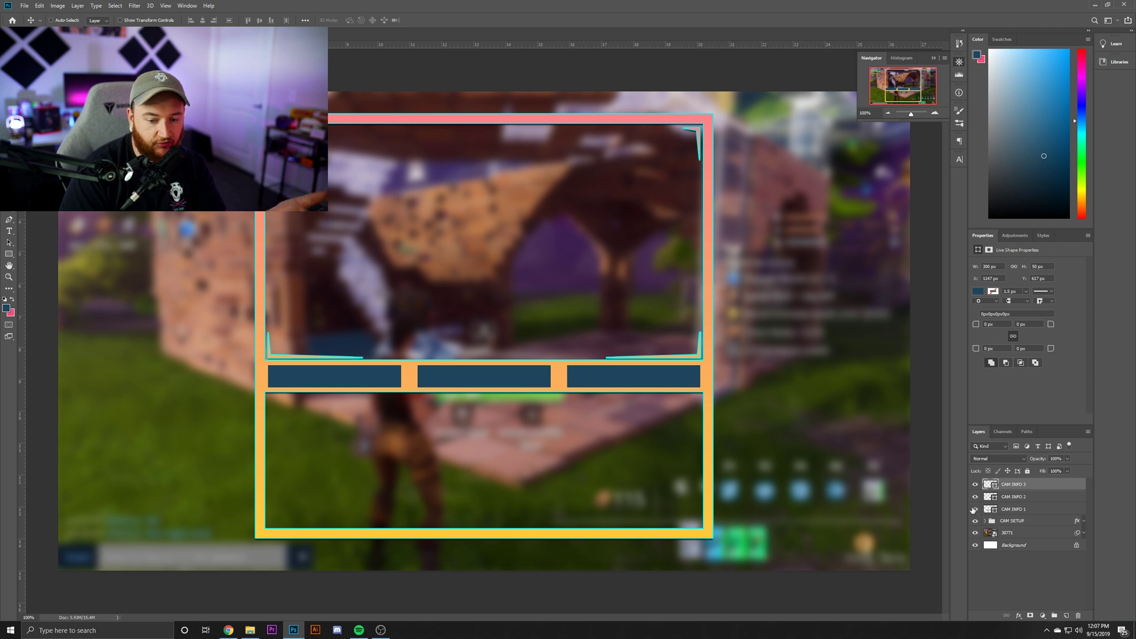
pyautogui.click(975, 498)
pyautogui.click(975, 498)
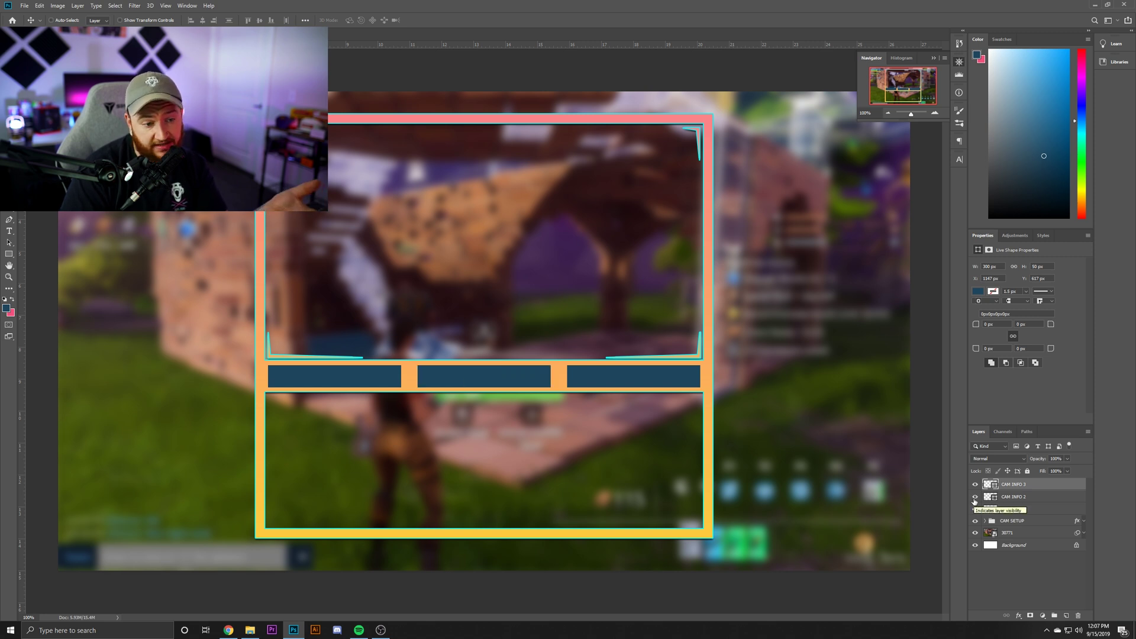
pyautogui.click(975, 498)
pyautogui.click(974, 498)
pyautogui.click(975, 485)
pyautogui.click(975, 487)
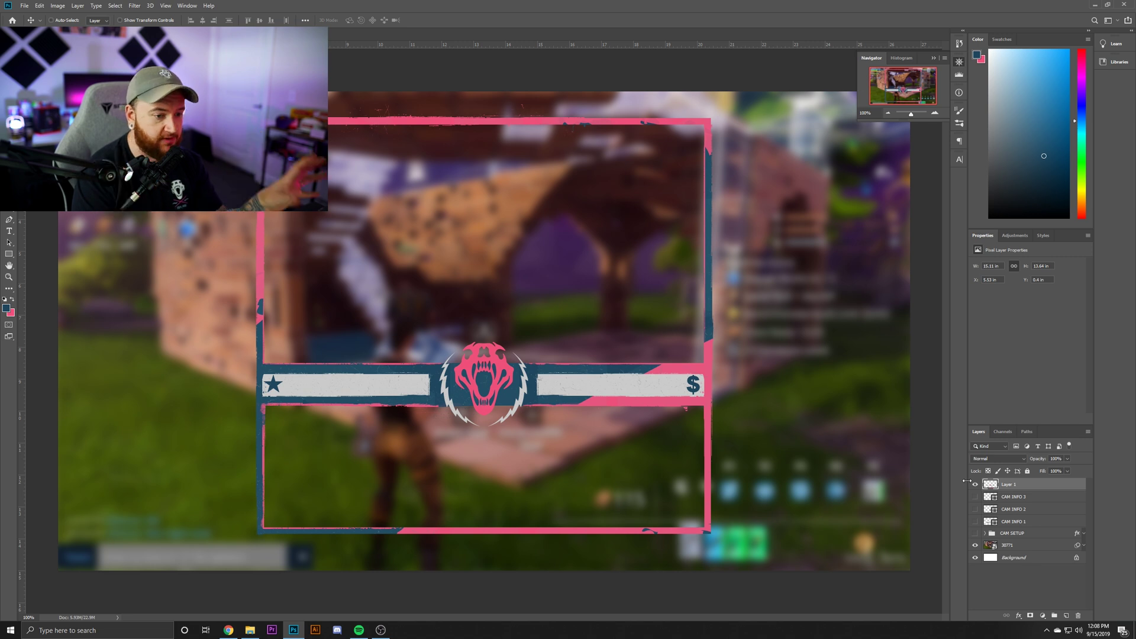
# Step: Hide the game screenshot and Background layers and export the finished pink and blue overlay with transparency
pyautogui.click(976, 546)
pyautogui.click(977, 558)
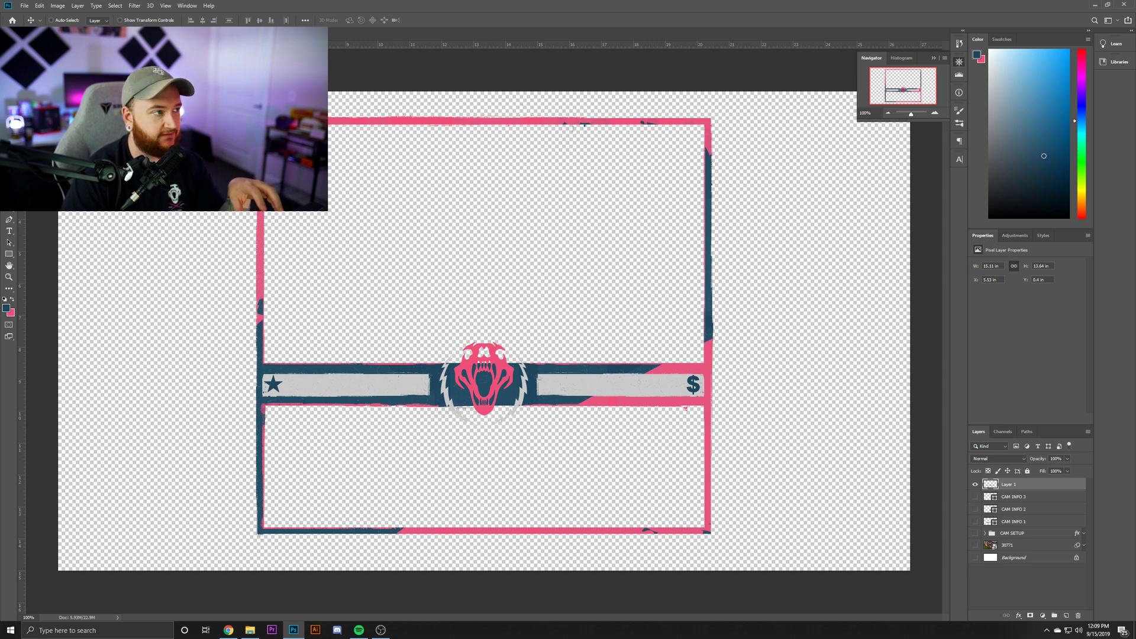
pyautogui.click(24, 6)
pyautogui.moveTo(42, 157)
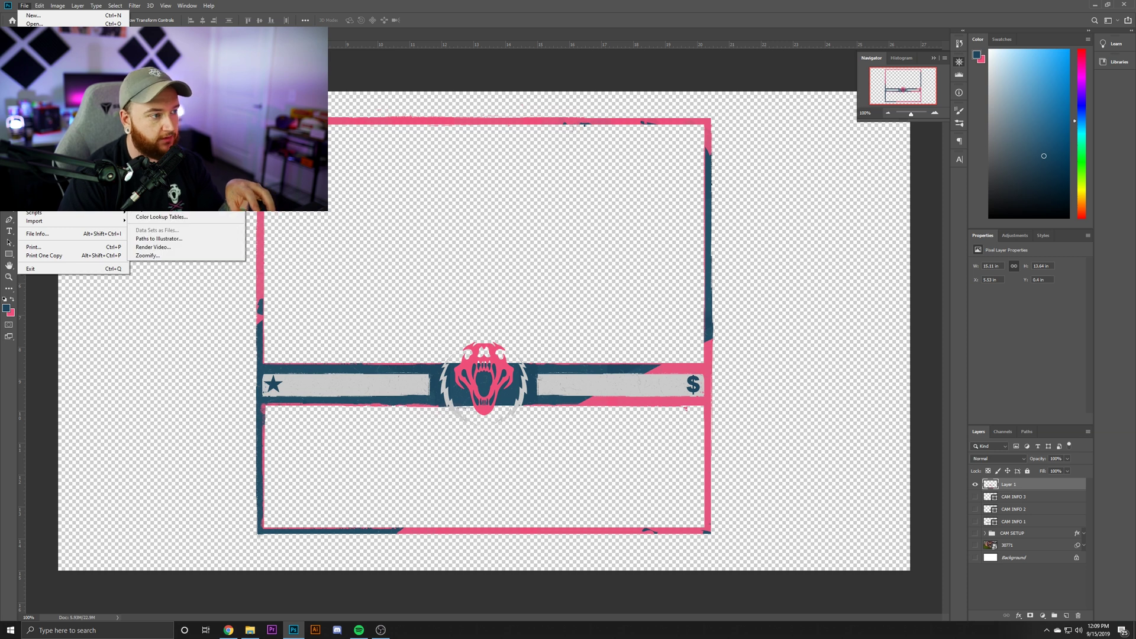
pyautogui.click(157, 166)
pyautogui.moveTo(361, 208); pyautogui.dragTo(368, 221)
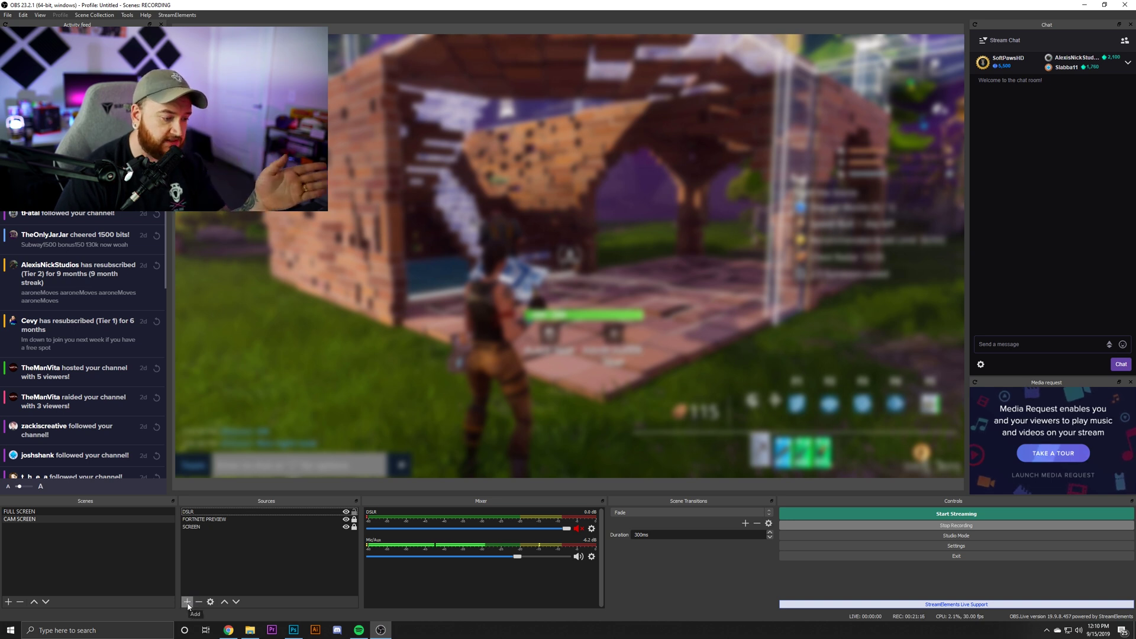
# Step: Switch to OBS and add an Image source named CAM OVERLAY showing the exported overlay in the CAM SCREEN scene
pyautogui.click(188, 602)
pyautogui.rightClick(303, 575)
pyautogui.moveTo(303, 575)
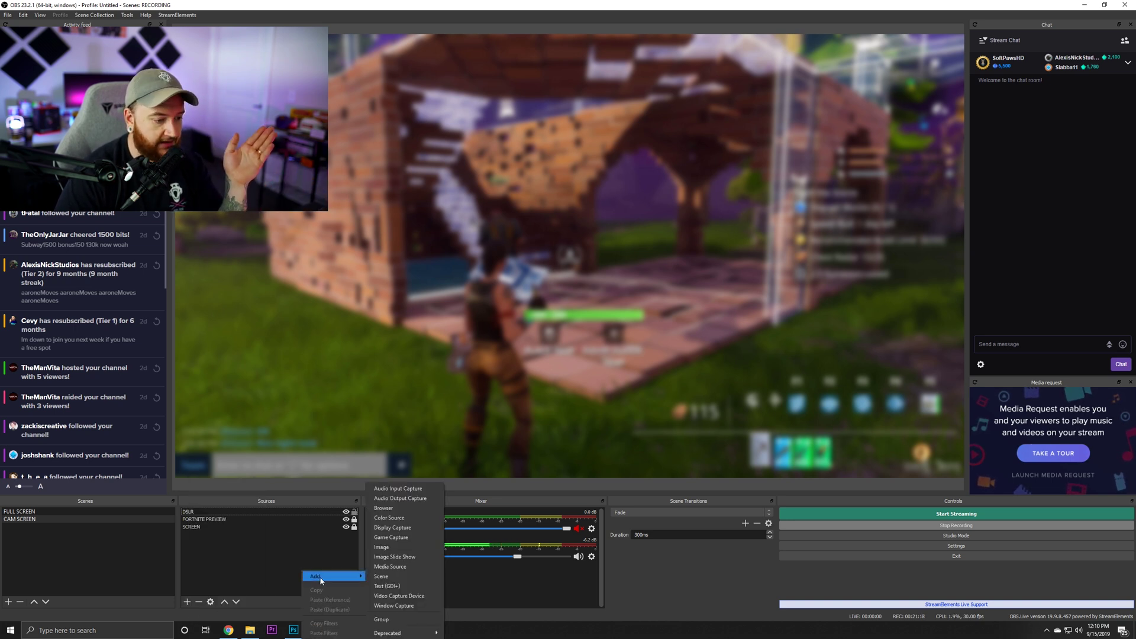
pyautogui.click(404, 553)
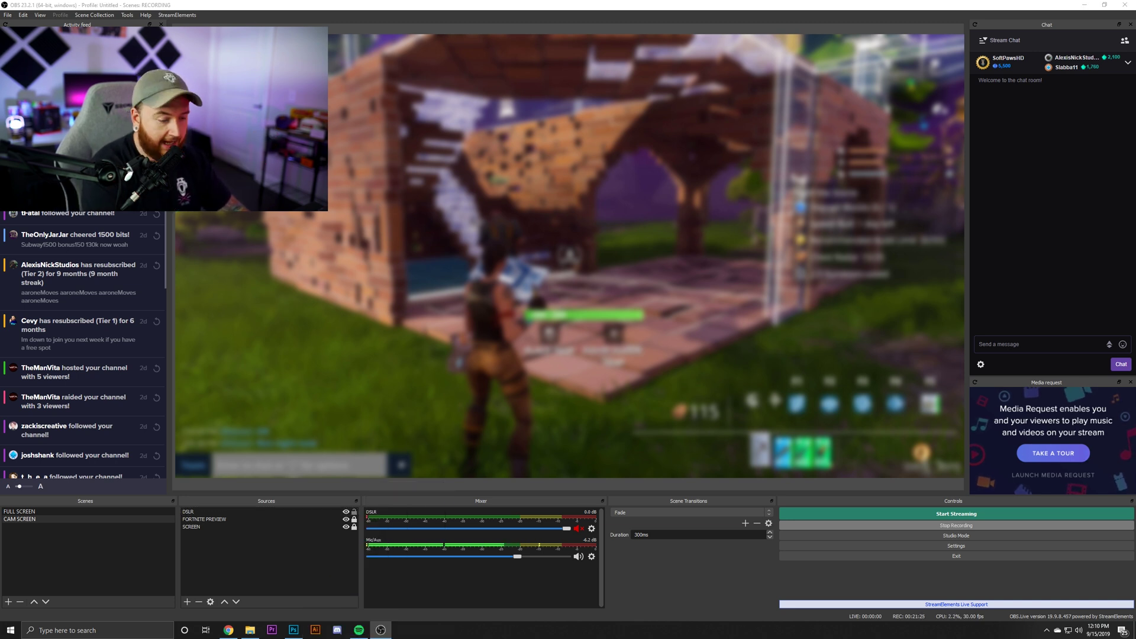
pyautogui.press('Return')
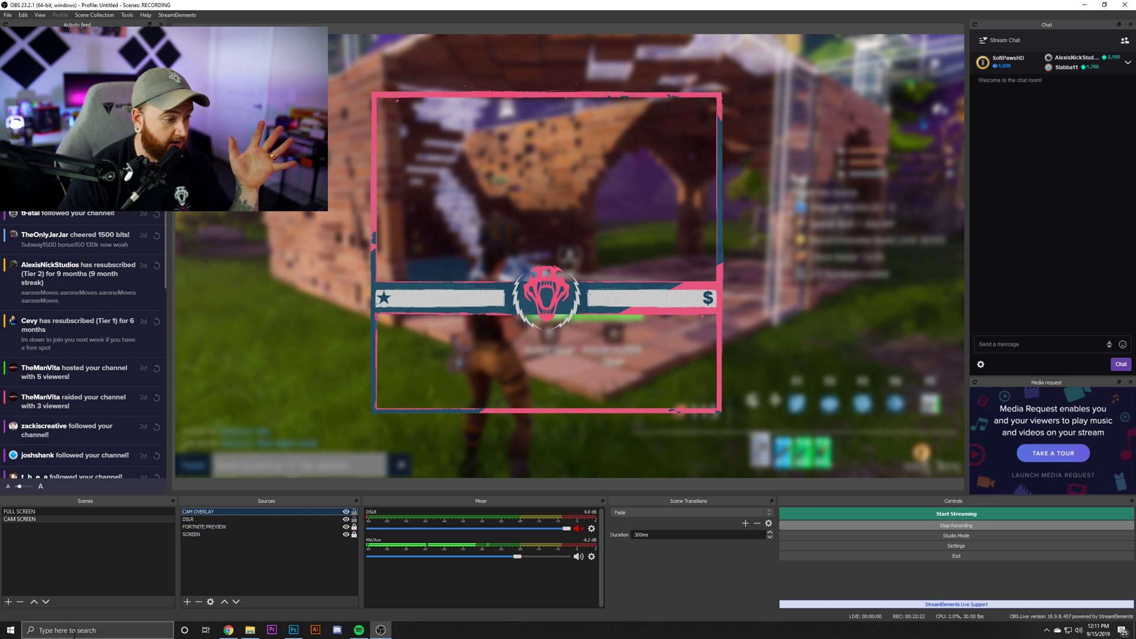
# Step: Add a Video Capture Device source named HAND CAM using the Live Streamer CAM 313 device
pyautogui.click(187, 602)
pyautogui.click(188, 603)
pyautogui.click(188, 602)
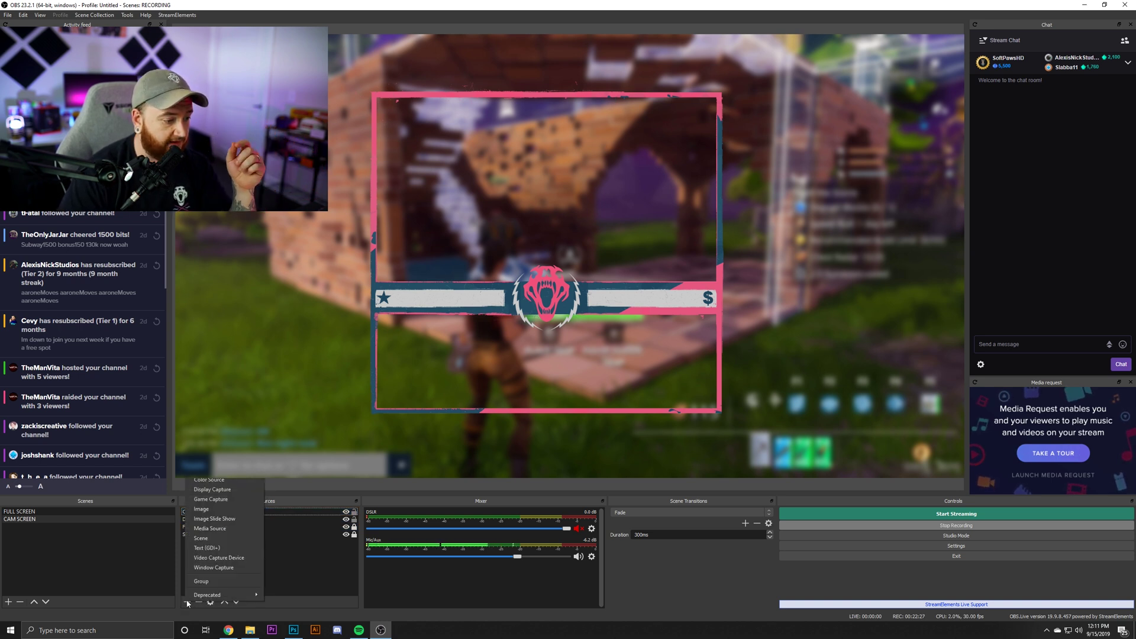
pyautogui.click(228, 568)
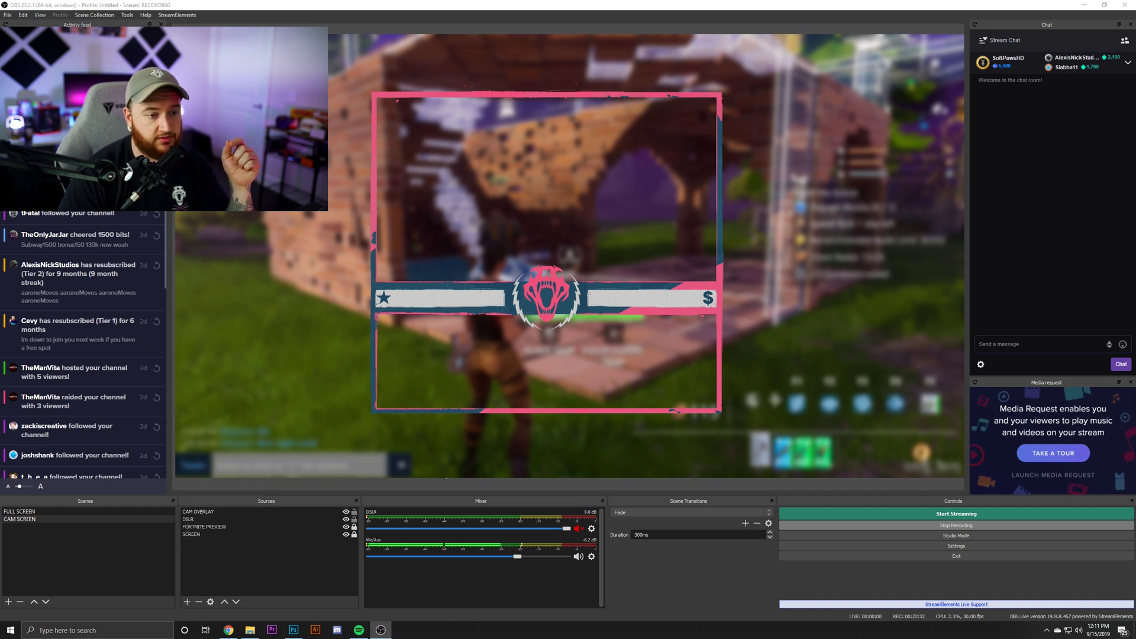
pyautogui.click(1063, 287)
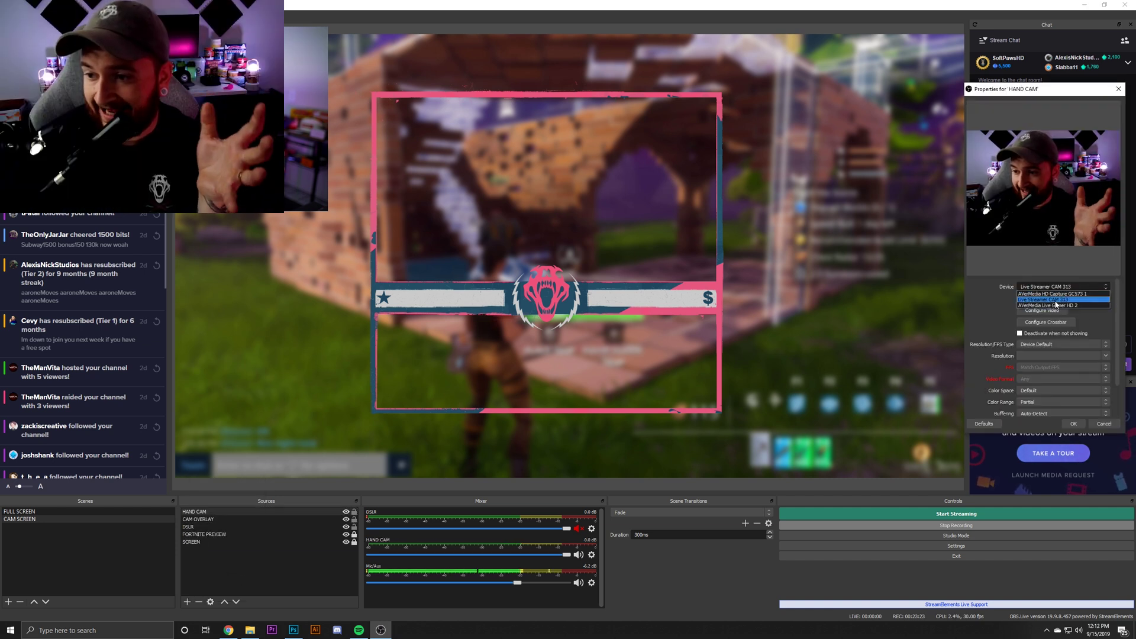
pyautogui.click(1055, 300)
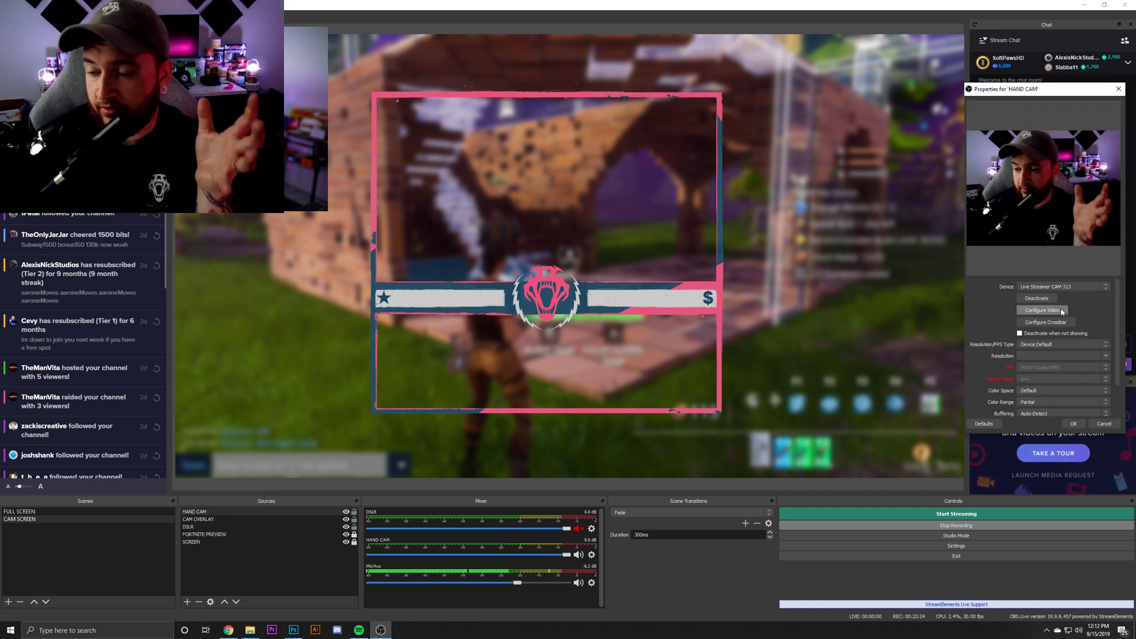
# Step: Set the HAND CAM source to the Custom resolution type at 1920x1080
pyautogui.click(1036, 350)
pyautogui.click(1079, 357)
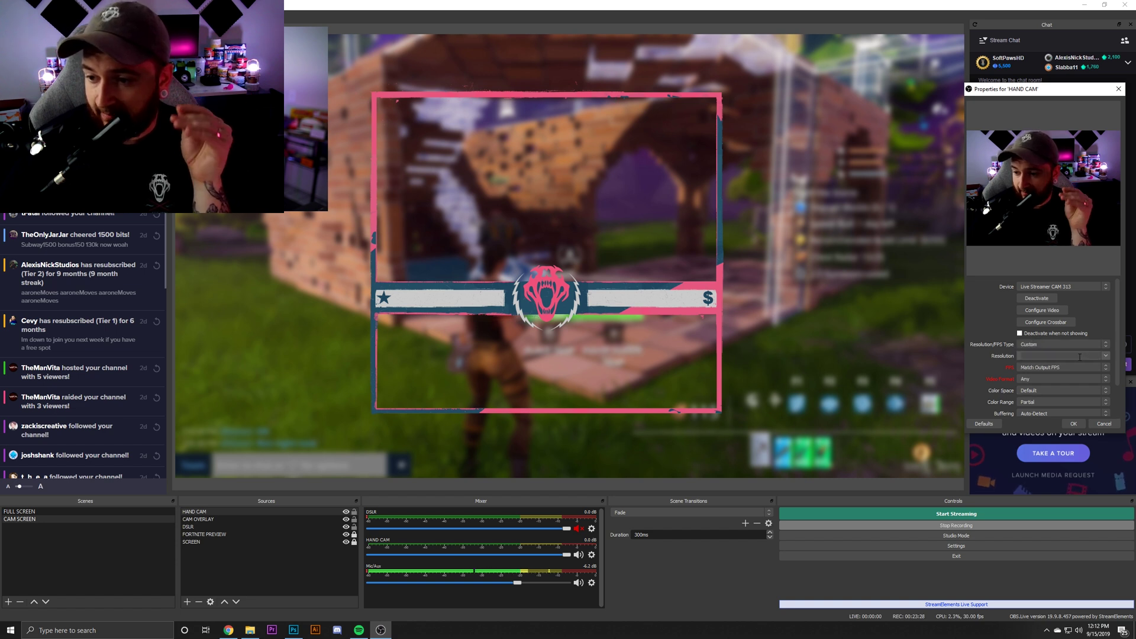
pyautogui.click(1106, 357)
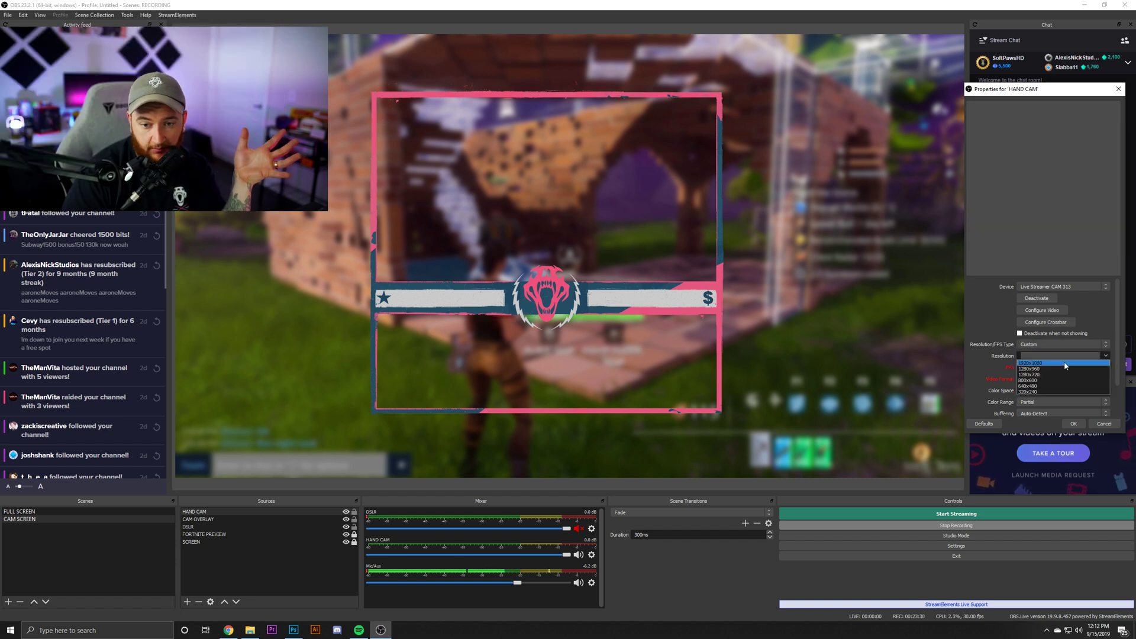
pyautogui.click(1064, 366)
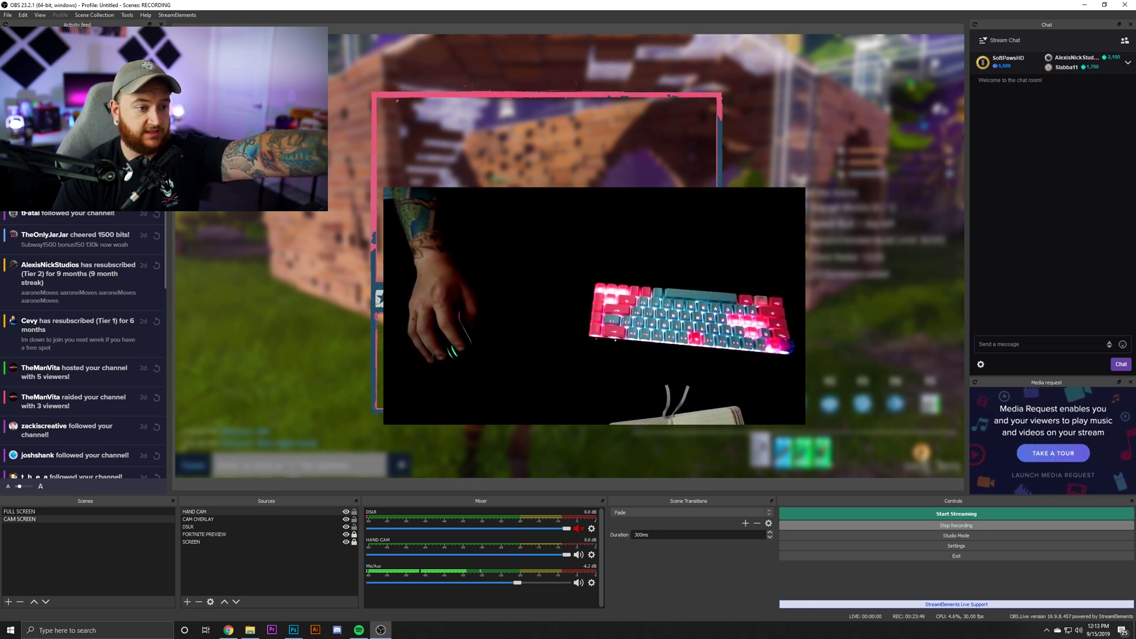
# Step: Move the HAND CAM source below CAM OVERLAY and flip it horizontally and vertically
pyautogui.moveTo(204, 512); pyautogui.dragTo(210, 524)
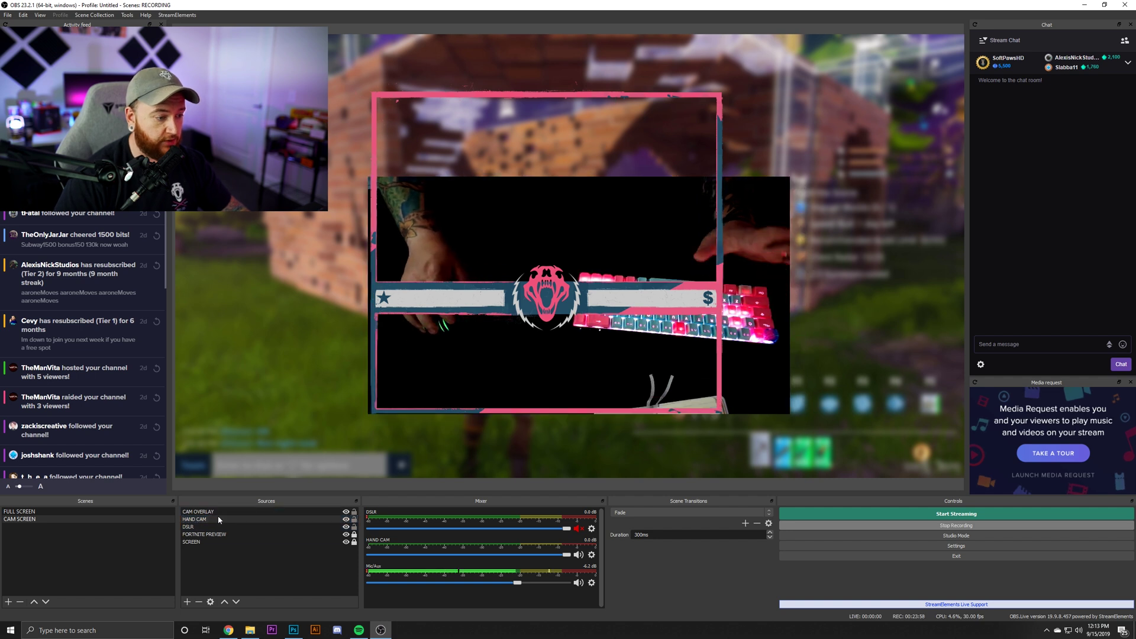
pyautogui.click(217, 518)
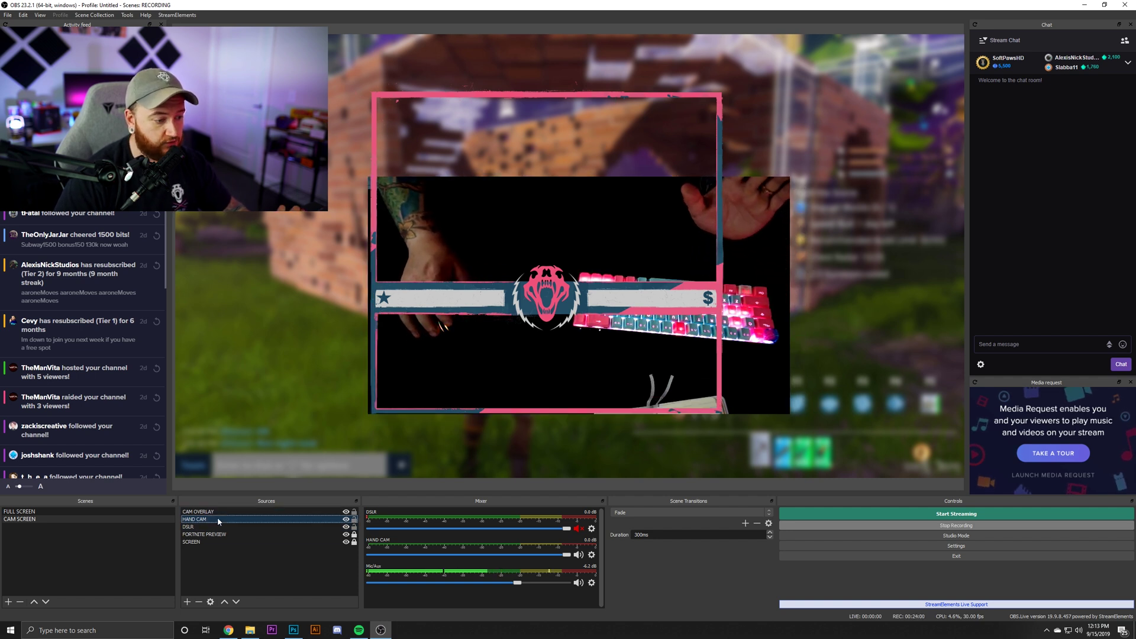
pyautogui.rightClick(218, 518)
pyautogui.moveTo(267, 474)
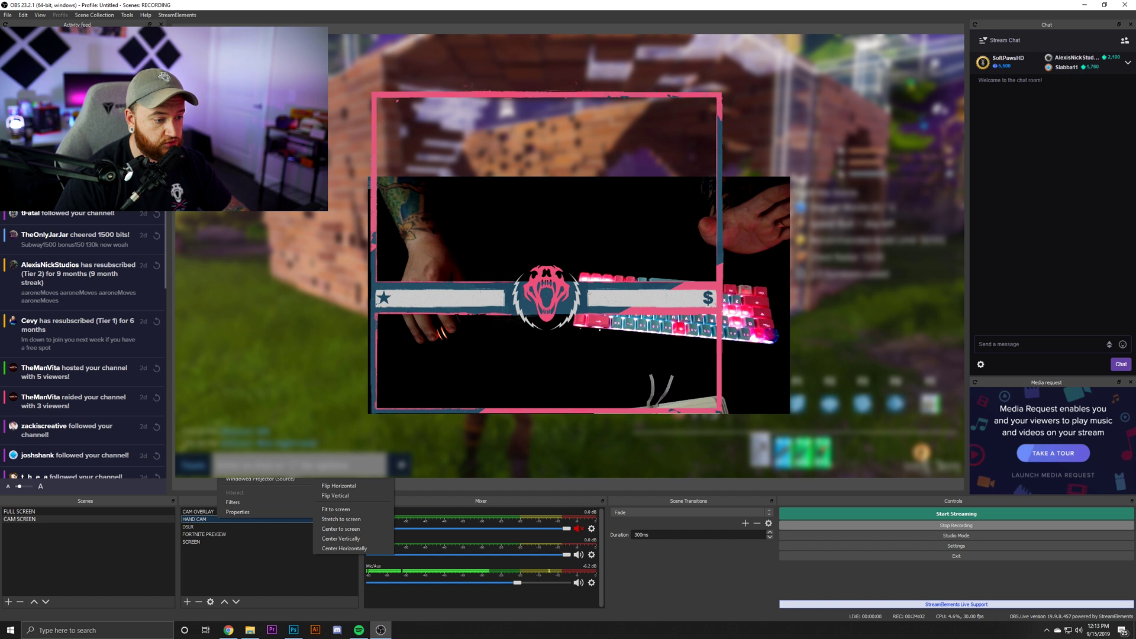
pyautogui.click(351, 491)
pyautogui.rightClick(215, 517)
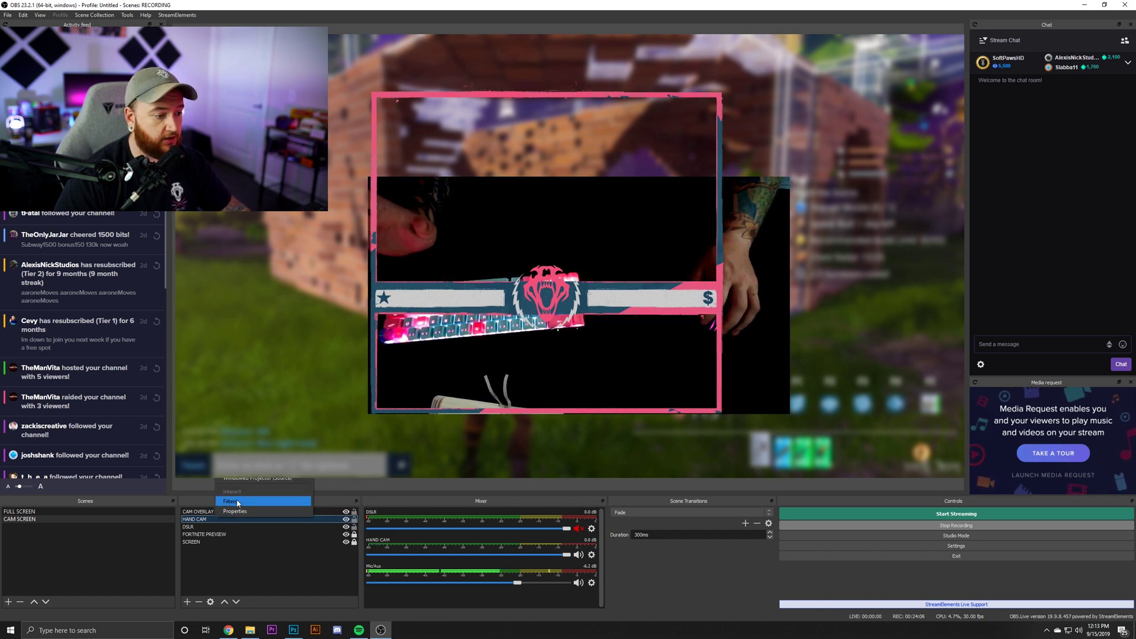
pyautogui.moveTo(266, 477)
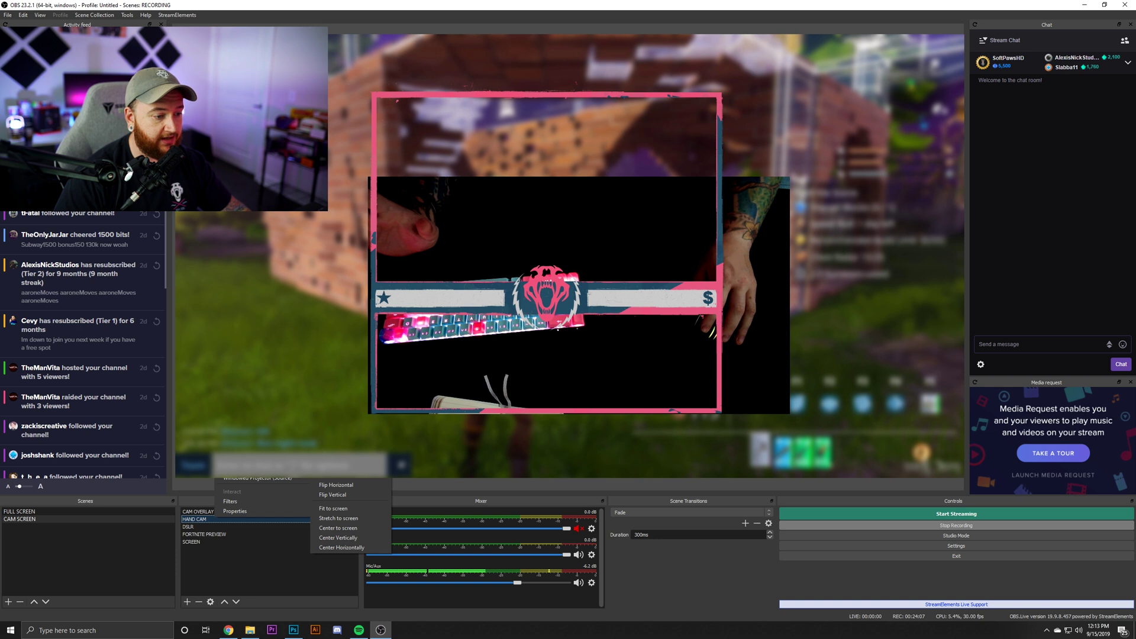
pyautogui.click(352, 496)
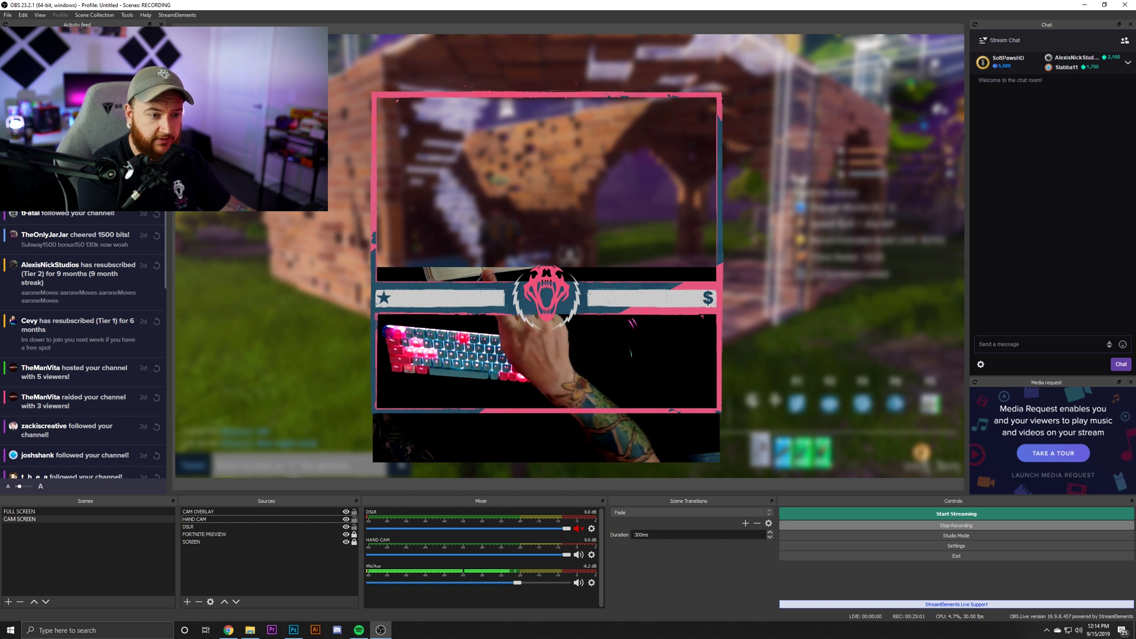
# Step: Open the transform settings of the HAND CAM source and set its top crop to 275
pyautogui.click(195, 519)
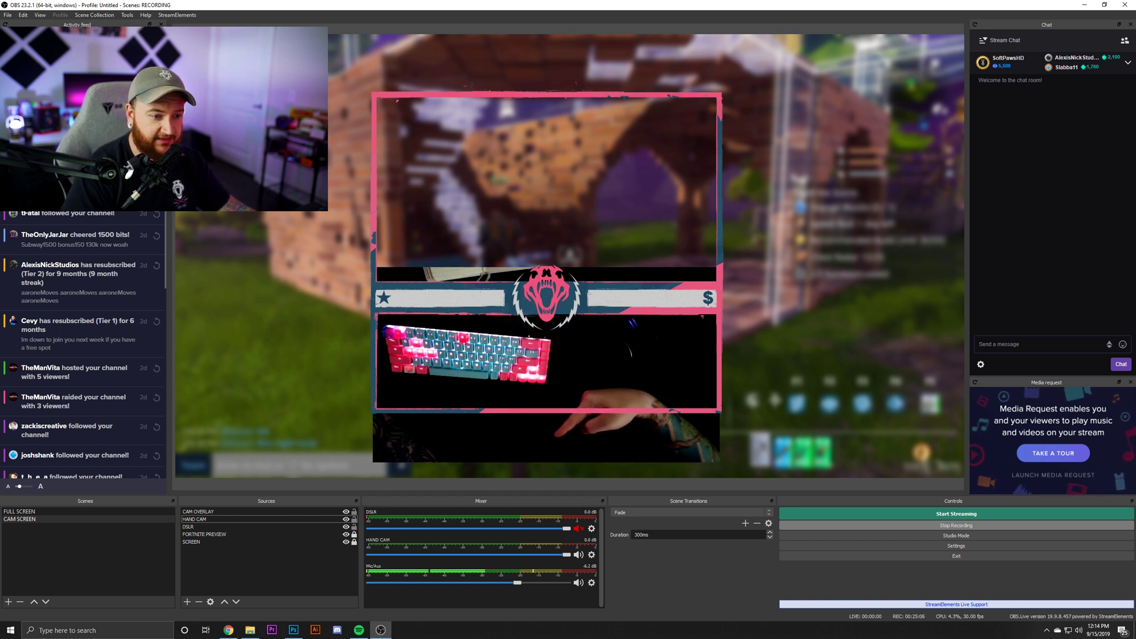
pyautogui.rightClick(239, 520)
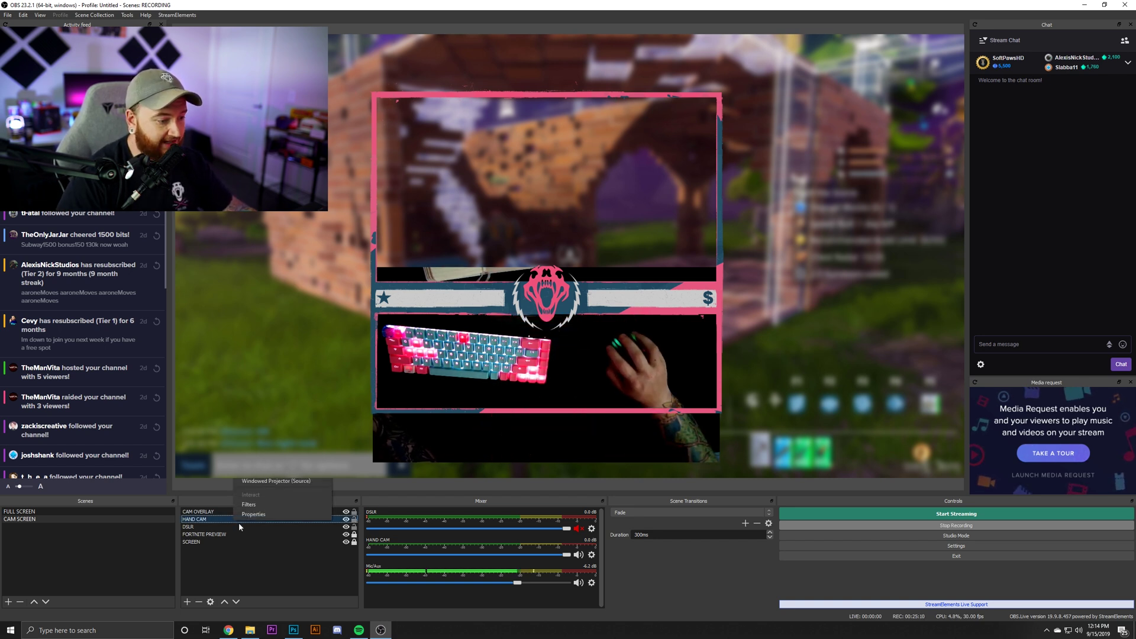
pyautogui.moveTo(279, 387)
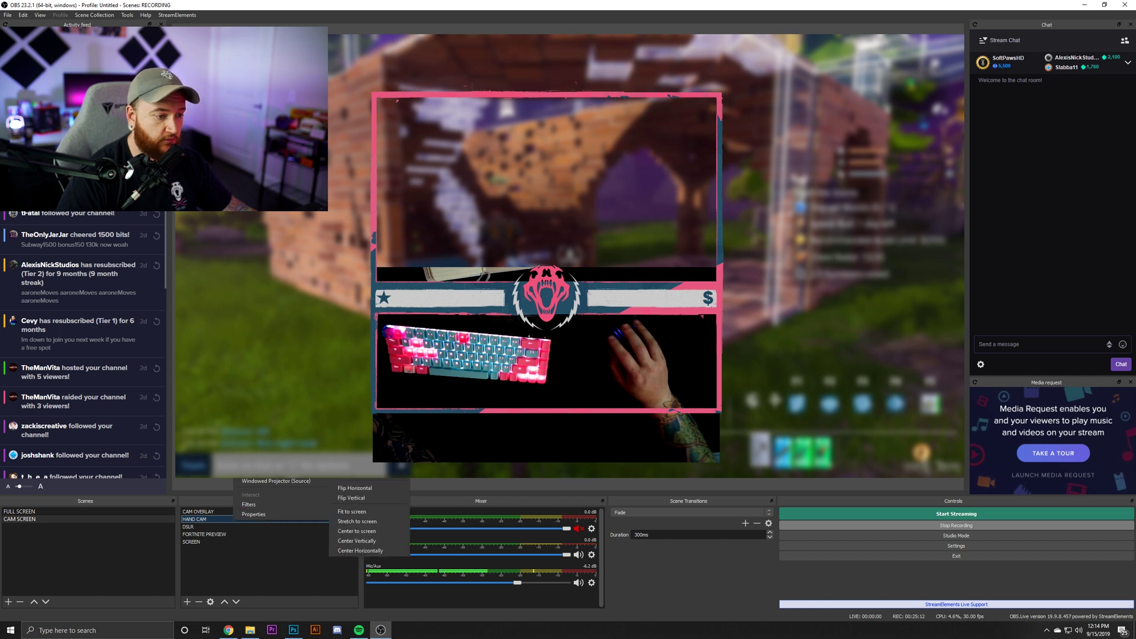
pyautogui.press('Escape')
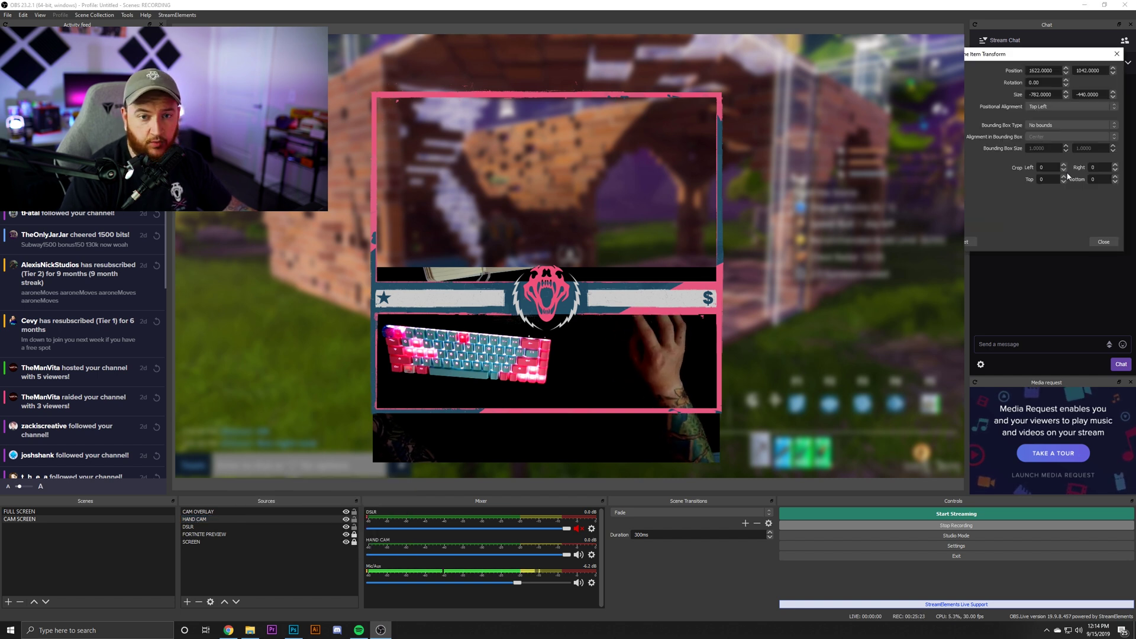
pyautogui.doubleClick(1045, 180)
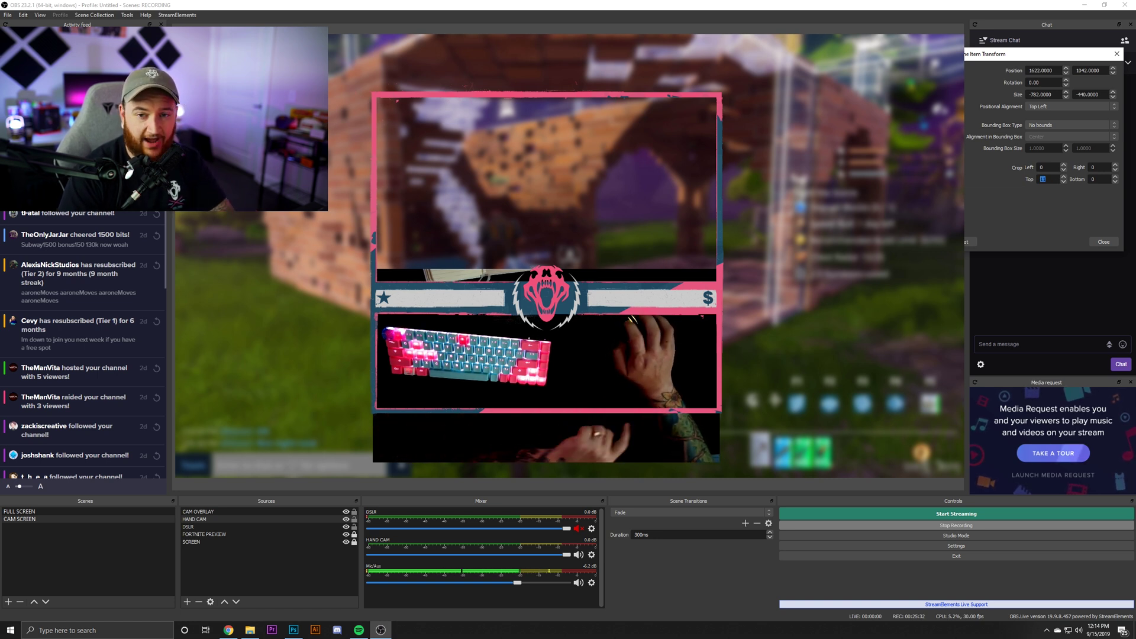
pyautogui.write('2')
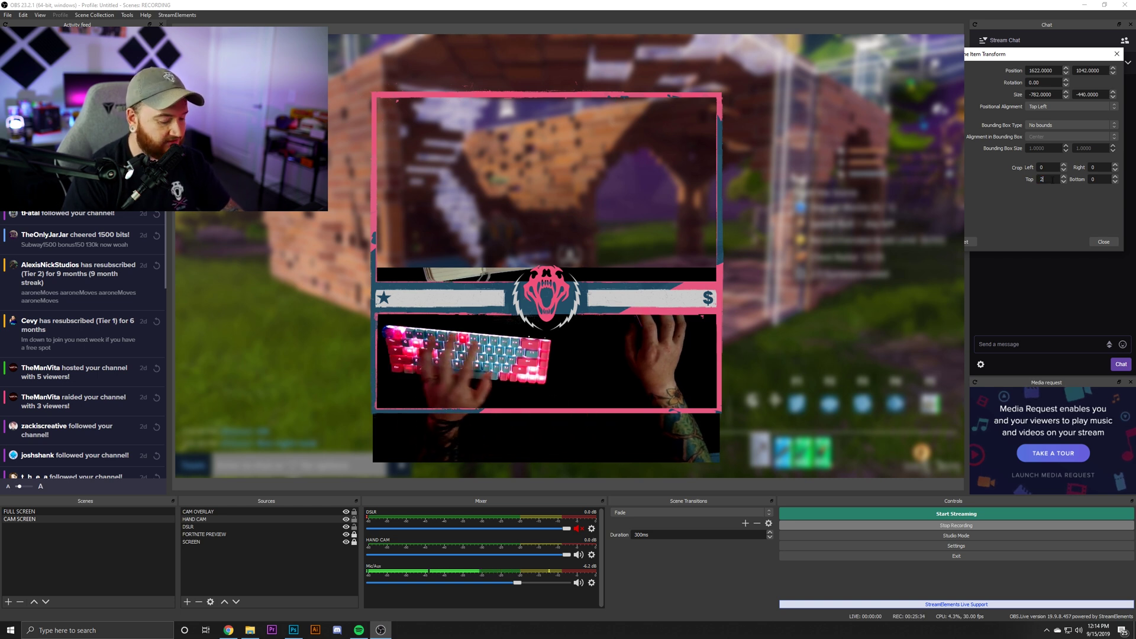
pyautogui.write('00')
pyautogui.press('Return')
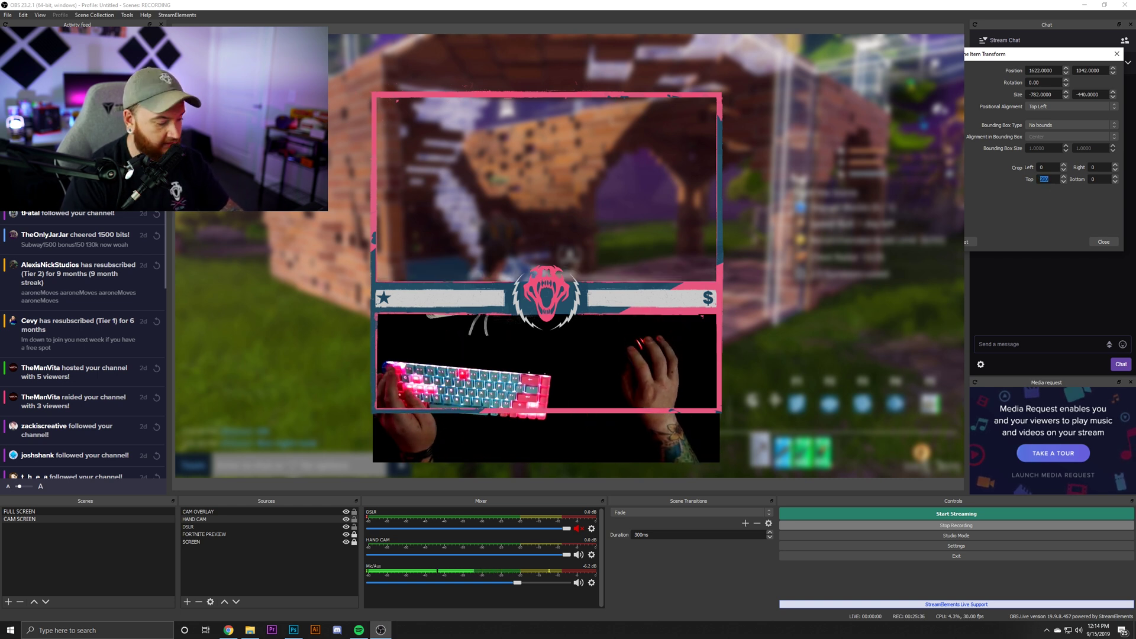
pyautogui.write('250')
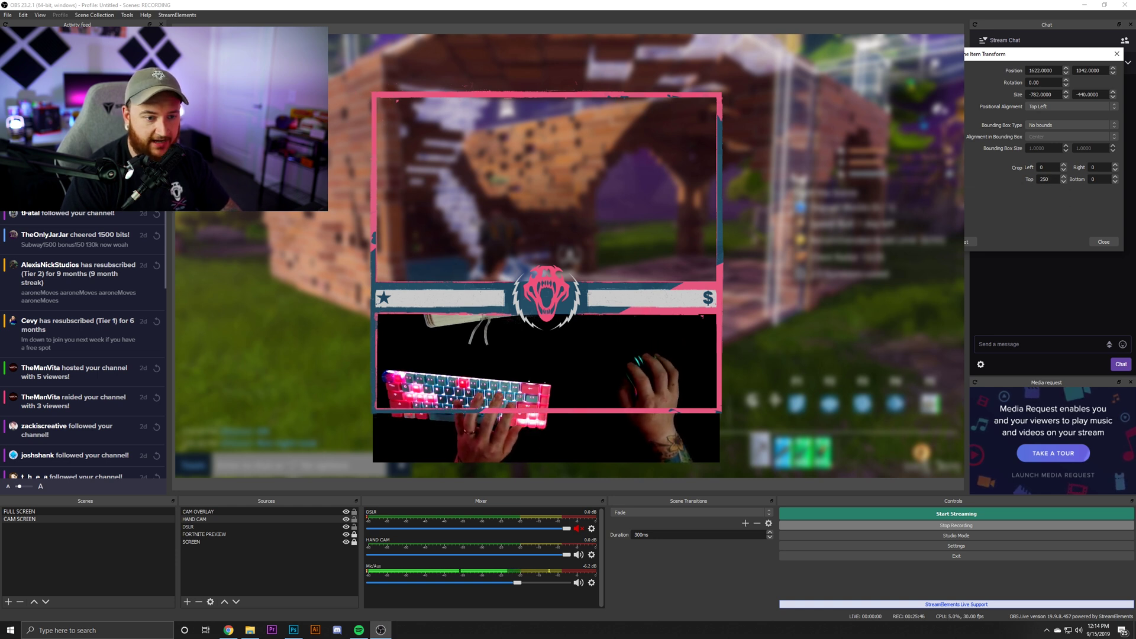
pyautogui.press('Up')
pyautogui.press('Up')
pyautogui.press('Up')
pyautogui.press('Up')
pyautogui.press('Up')
pyautogui.press('Up')
pyautogui.press('Up')
pyautogui.press('Up')
pyautogui.press('Up')
pyautogui.press('Up')
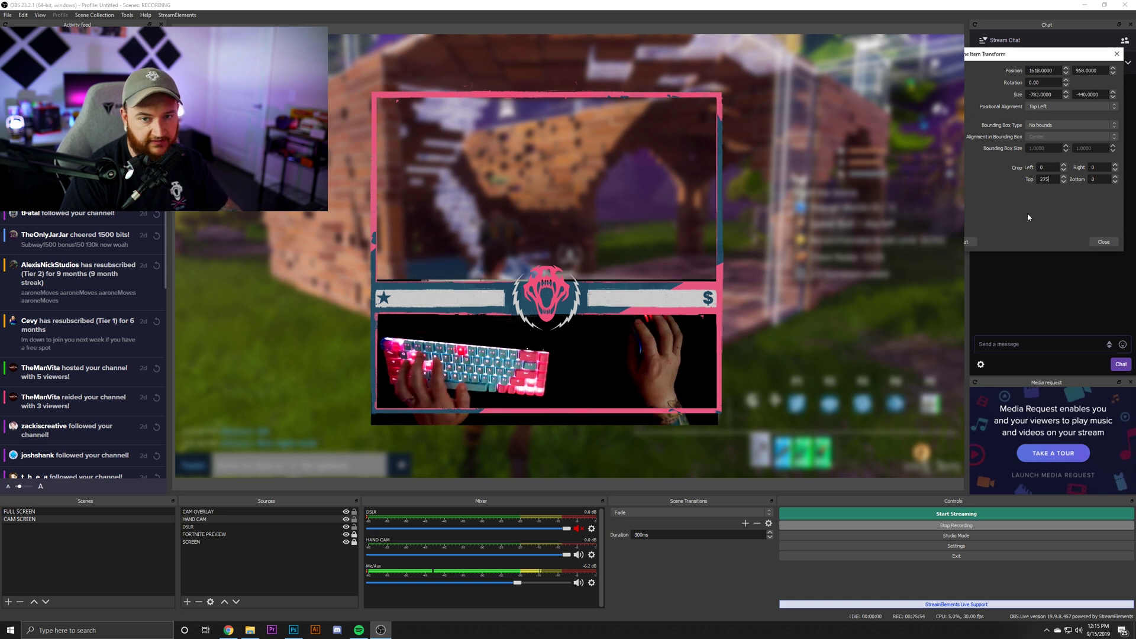
# Step: Increase the bottom crop of the HAND CAM source until its lower edge sits inside the hand-cam frame, and close the transform settings
pyautogui.press('Up')
pyautogui.press('Up')
pyautogui.press('Up')
pyautogui.press('Up')
pyautogui.press('Up')
pyautogui.press('Up')
pyautogui.press('Up')
pyautogui.press('Up')
pyautogui.press('Up')
pyautogui.press('Up')
pyautogui.press('Up')
pyautogui.press('Up')
pyautogui.press('Up')
pyautogui.press('Up')
pyautogui.press('Up')
pyautogui.press('Up')
pyautogui.press('Up')
pyautogui.press('Up')
pyautogui.press('Up')
pyautogui.press('Up')
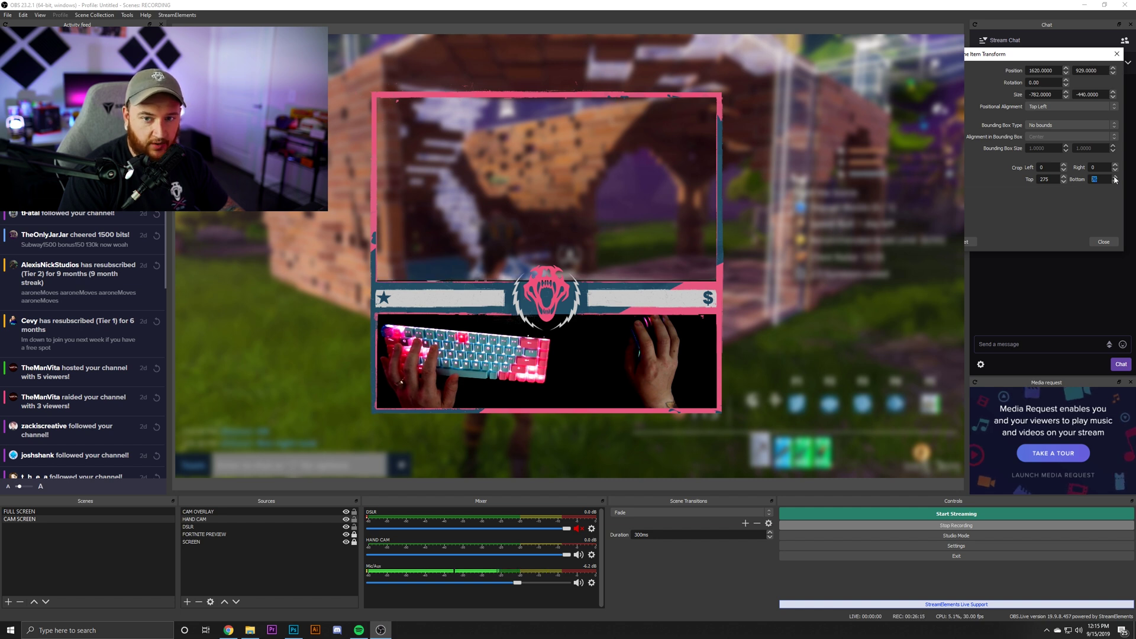
pyautogui.click(1104, 241)
# Step: Hide and show the CAM OVERLAY and HAND CAM sources in turn to check the layering
pyautogui.click(346, 512)
pyautogui.click(346, 512)
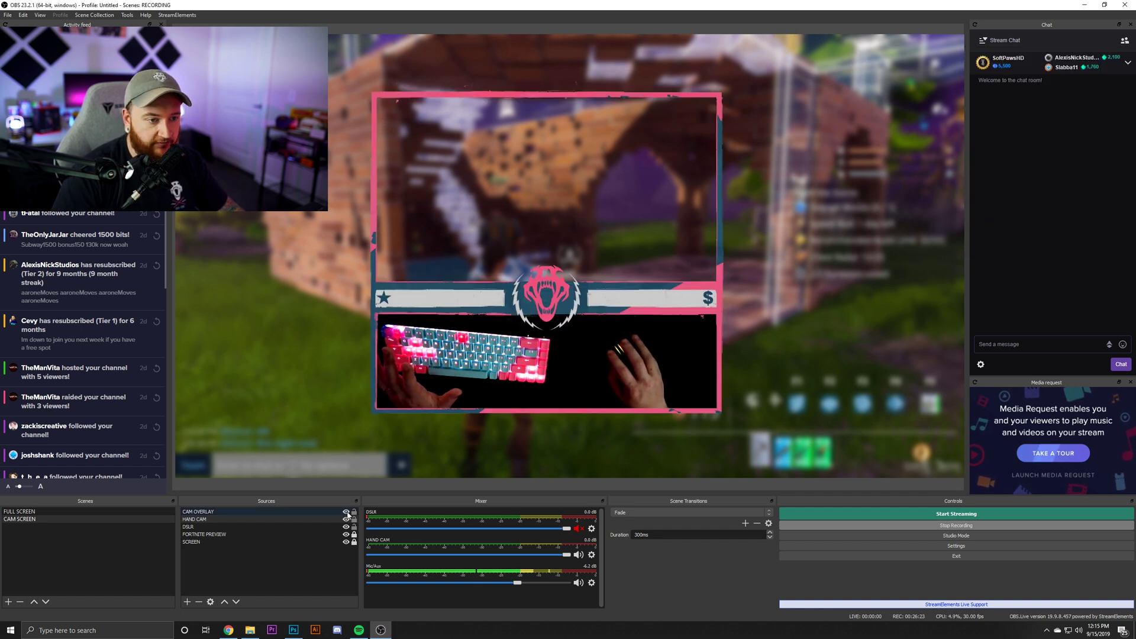
pyautogui.click(347, 520)
pyautogui.click(347, 519)
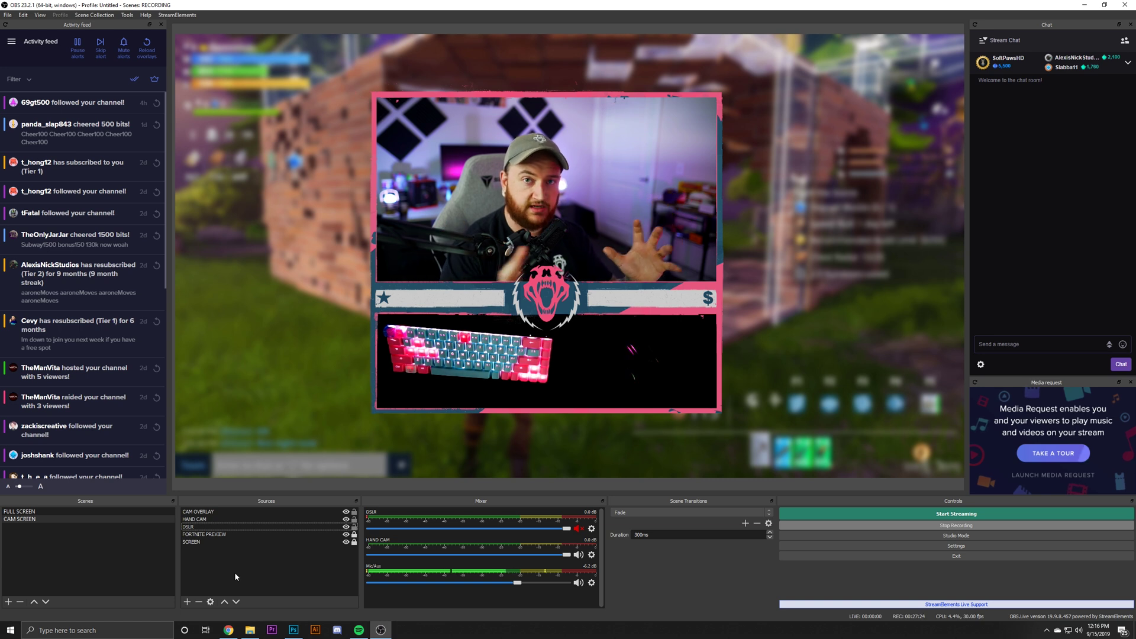
# Step: Add a new group named CAM SETUP to the sources of the CAM SCREEN scene
pyautogui.click(187, 602)
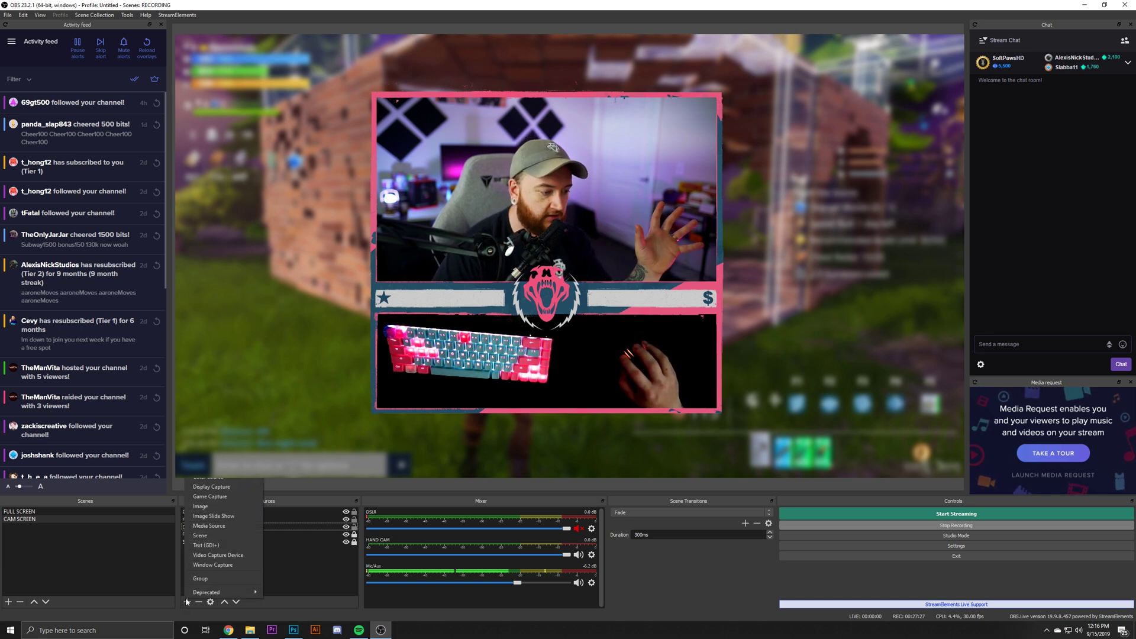
pyautogui.click(218, 580)
pyautogui.write('CAM')
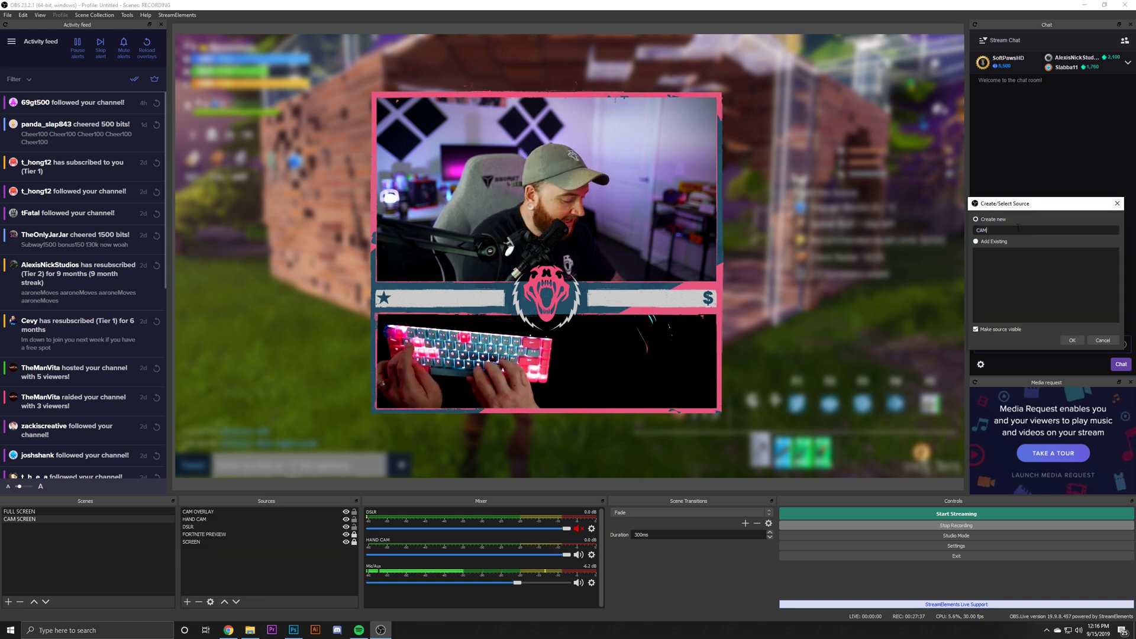
pyautogui.write(' SETUP')
pyautogui.press('Return')
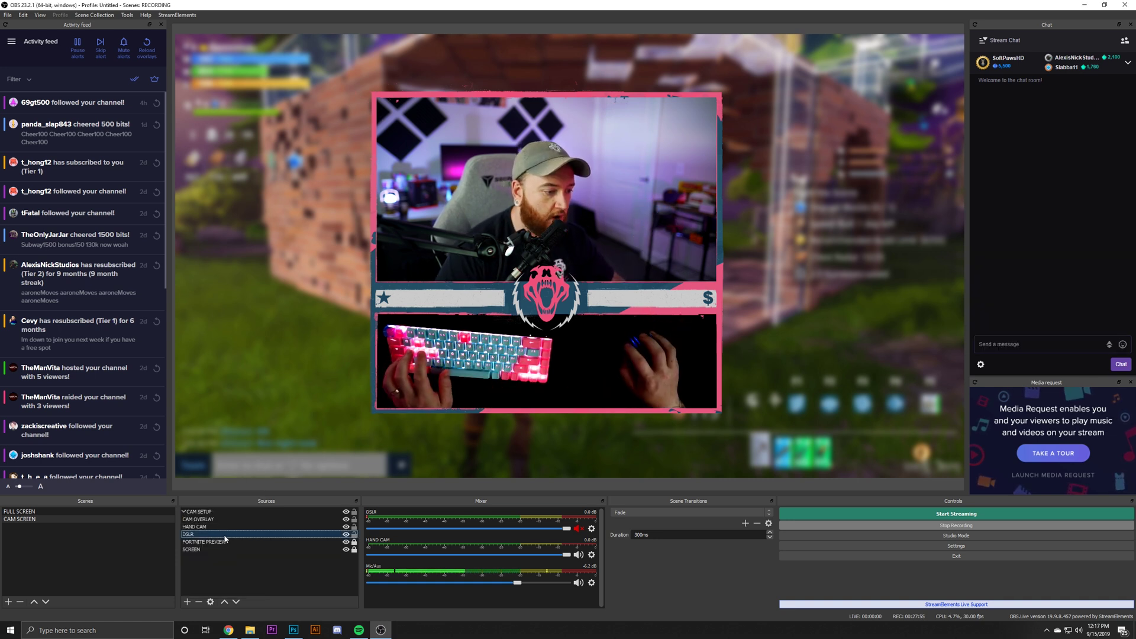
# Step: Move CAM OVERLAY, HAND CAM and DSLR into the CAM SETUP group, test the group's visibility and collapse it
pyautogui.keyDown('ctrl'); pyautogui.click(222, 520); pyautogui.keyUp('ctrl')
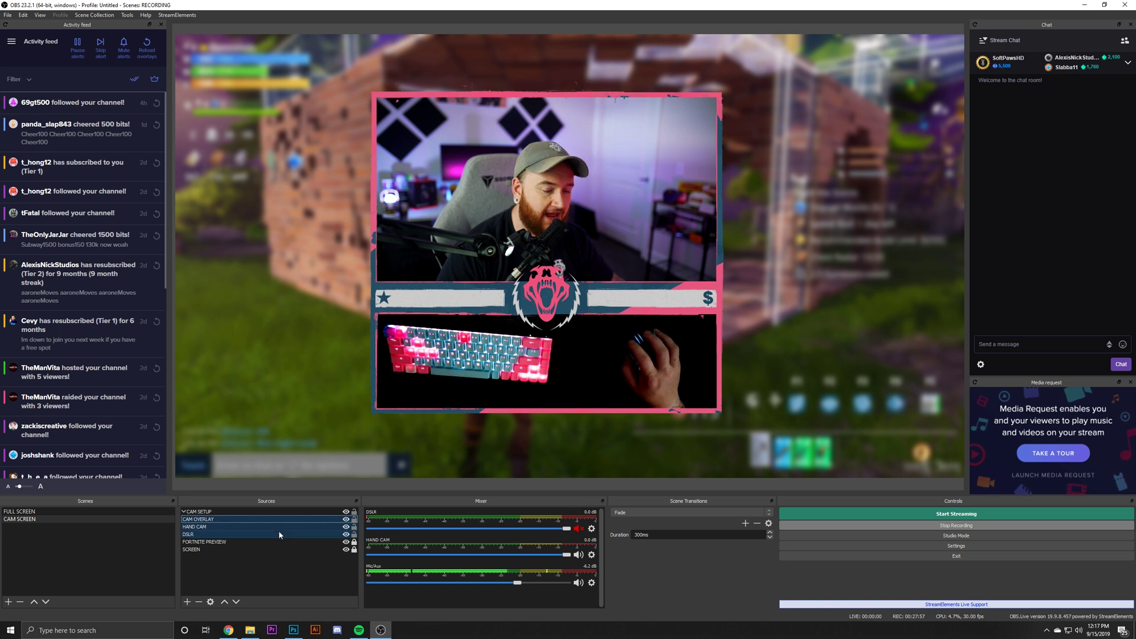
pyautogui.moveTo(211, 523); pyautogui.dragTo(208, 514)
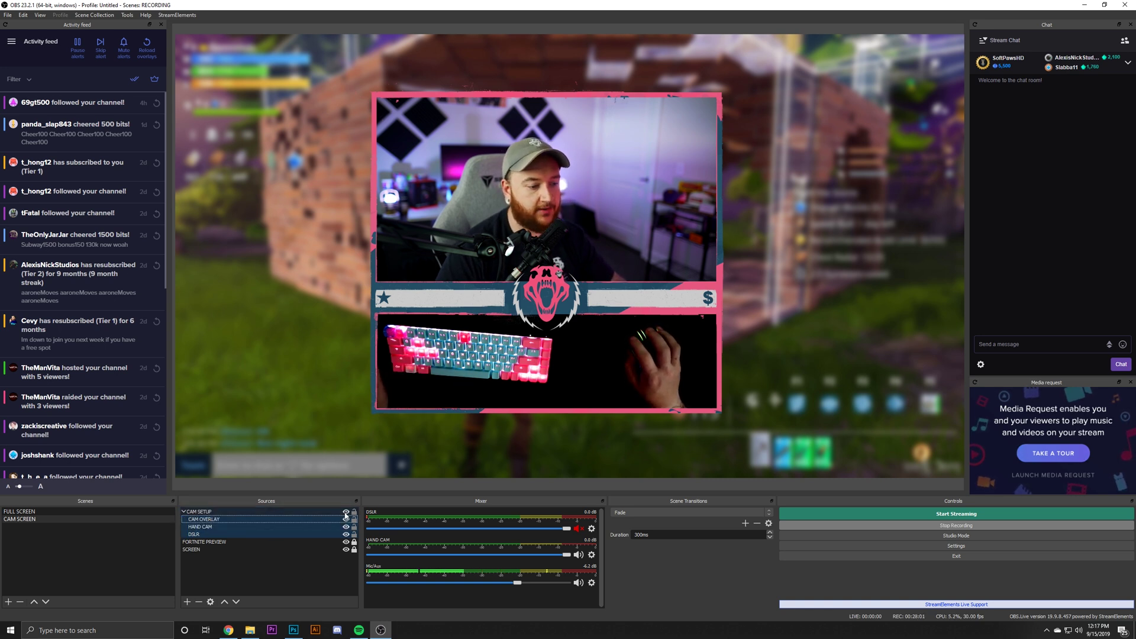
pyautogui.click(347, 513)
pyautogui.click(346, 513)
pyautogui.click(184, 513)
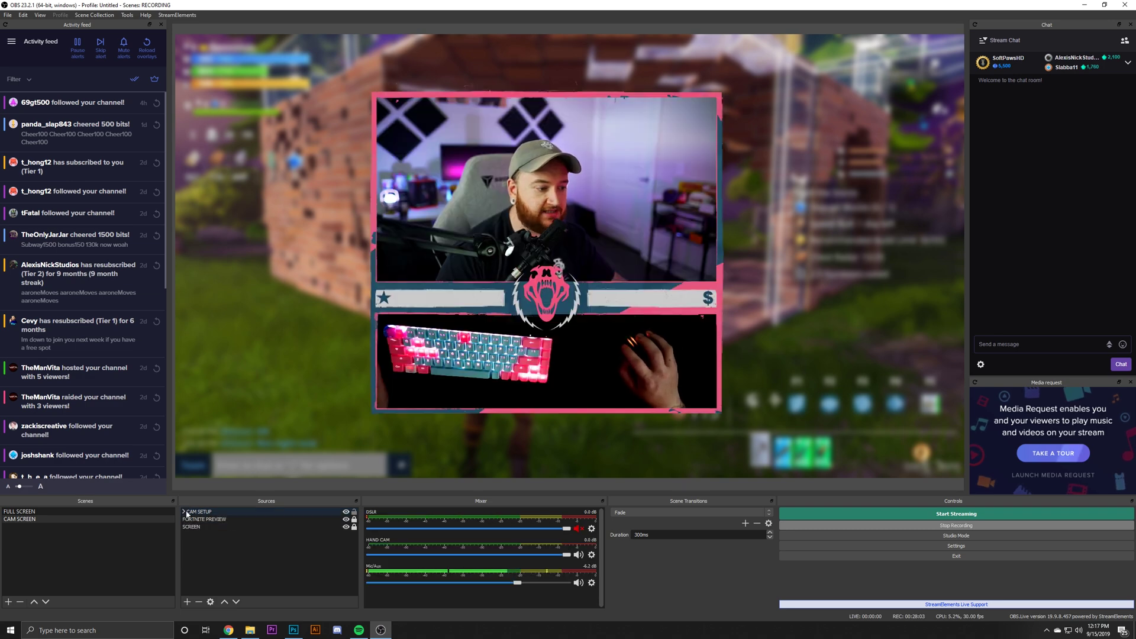